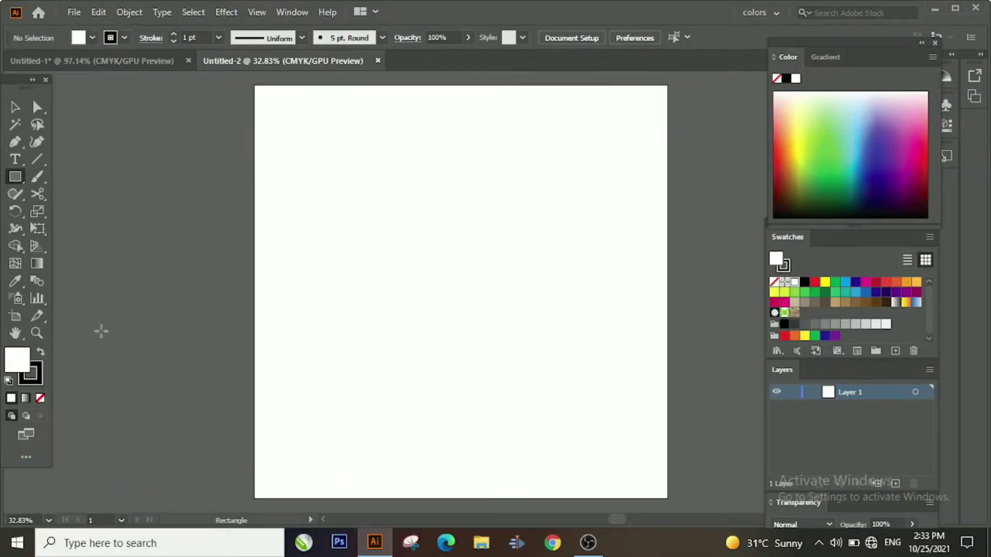
# Draw a rectangle covering the whole artboard.
pyautogui.click(37, 333)
pyautogui.click(446, 308)
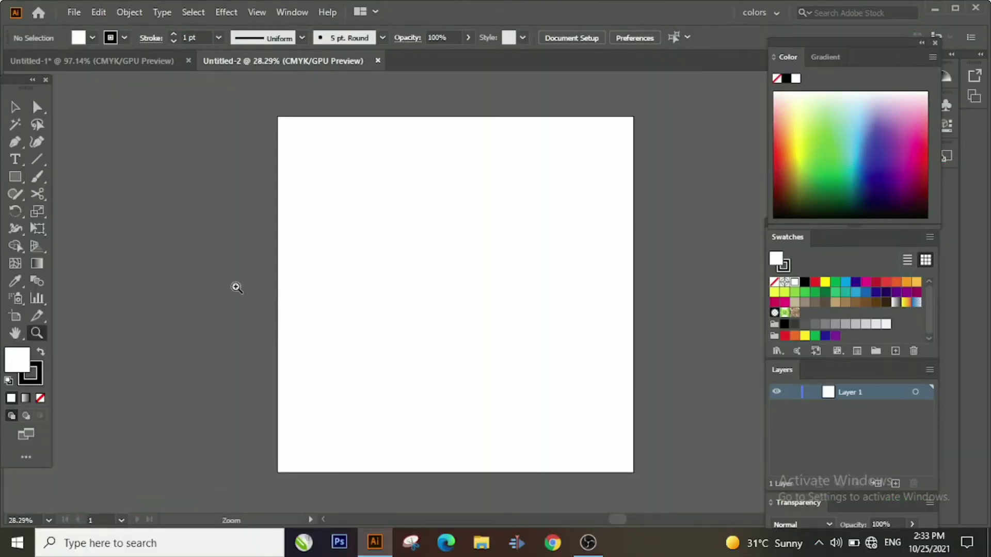
pyautogui.click(15, 107)
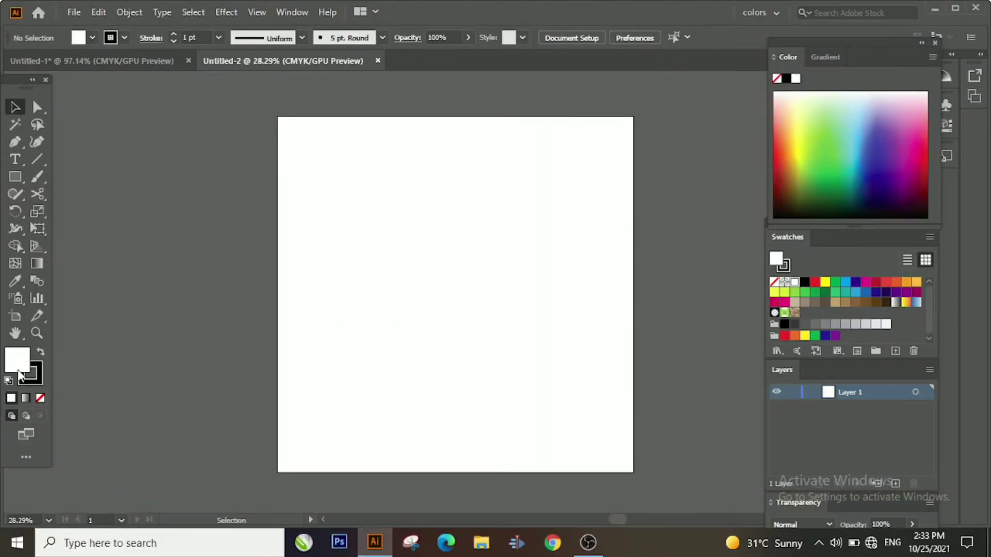
pyautogui.click(14, 176)
pyautogui.moveTo(277, 116); pyautogui.dragTo(634, 477)
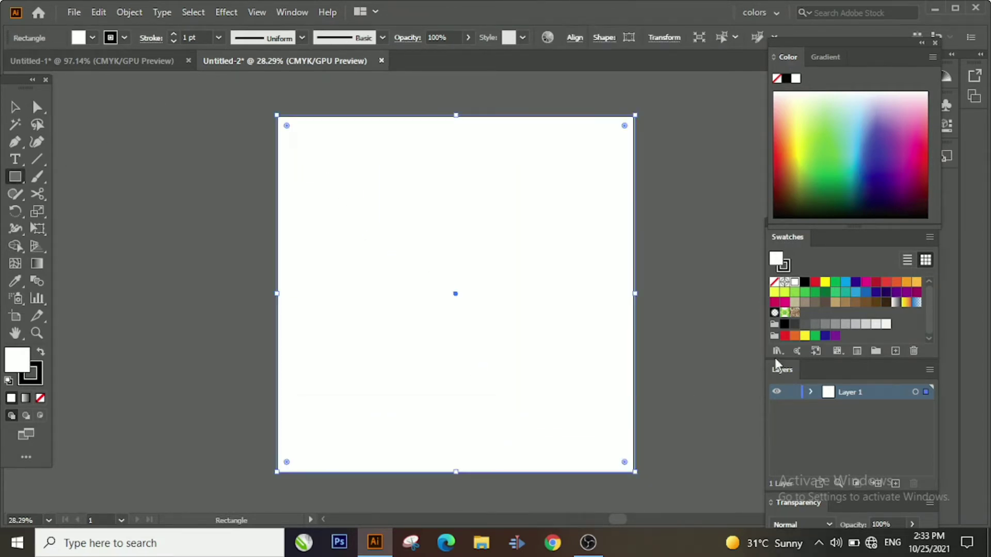
# Fill the rectangle light grey and set its stroke to None.
pyautogui.click(855, 326)
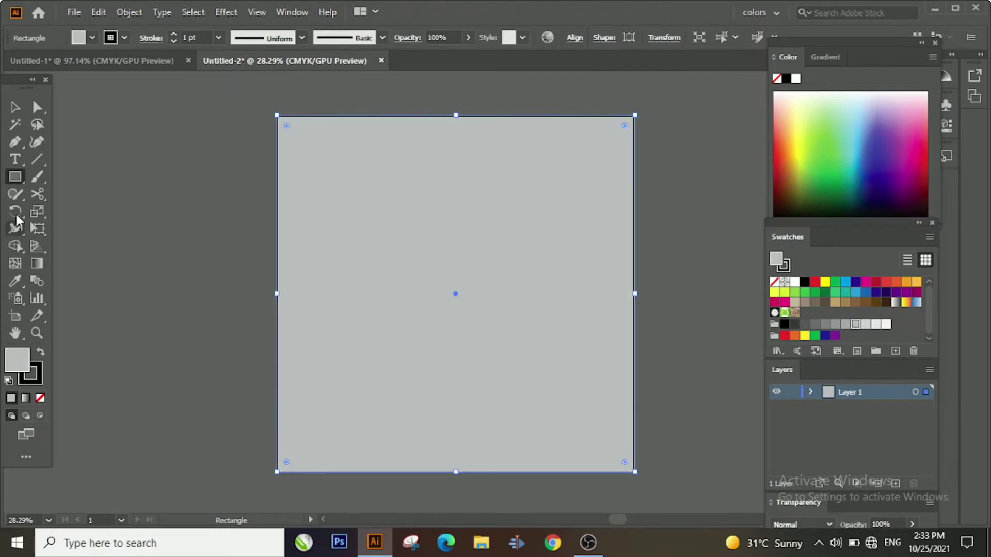
pyautogui.click(30, 383)
pyautogui.click(41, 398)
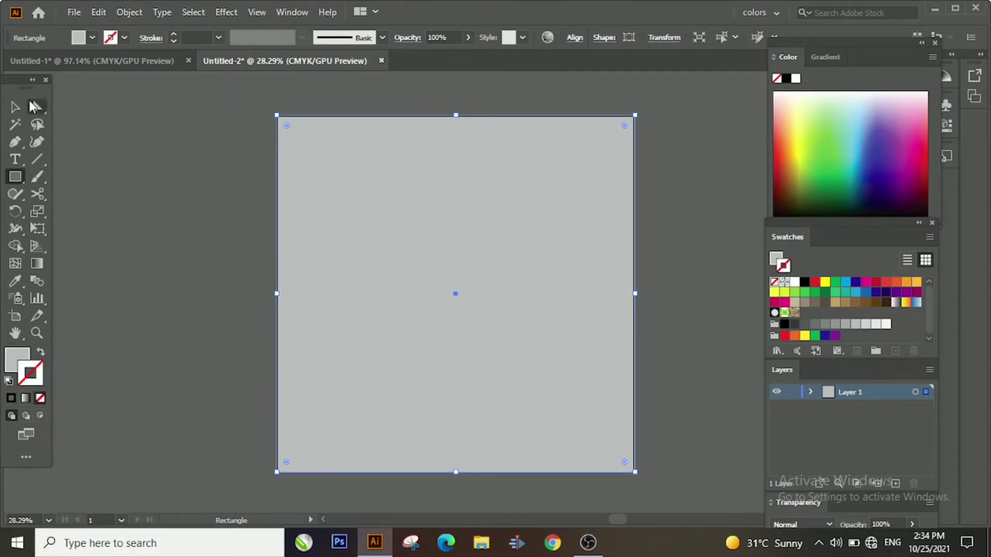
# Lock the grey background rectangle, then zoom into the upper artboard.
pyautogui.click(15, 107)
pyautogui.click(73, 143)
pyautogui.click(405, 333)
pyautogui.click(129, 12)
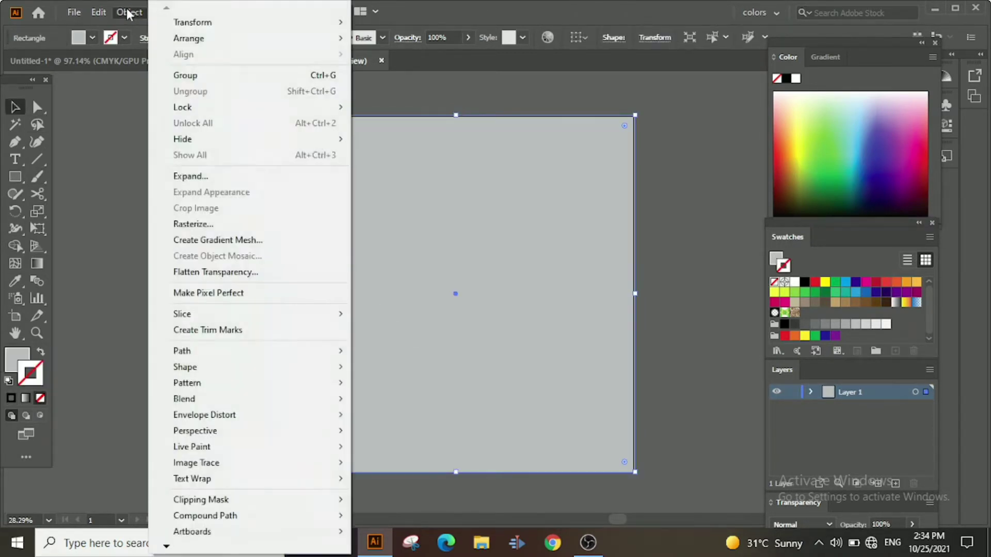
pyautogui.click(445, 121)
pyautogui.press('z')
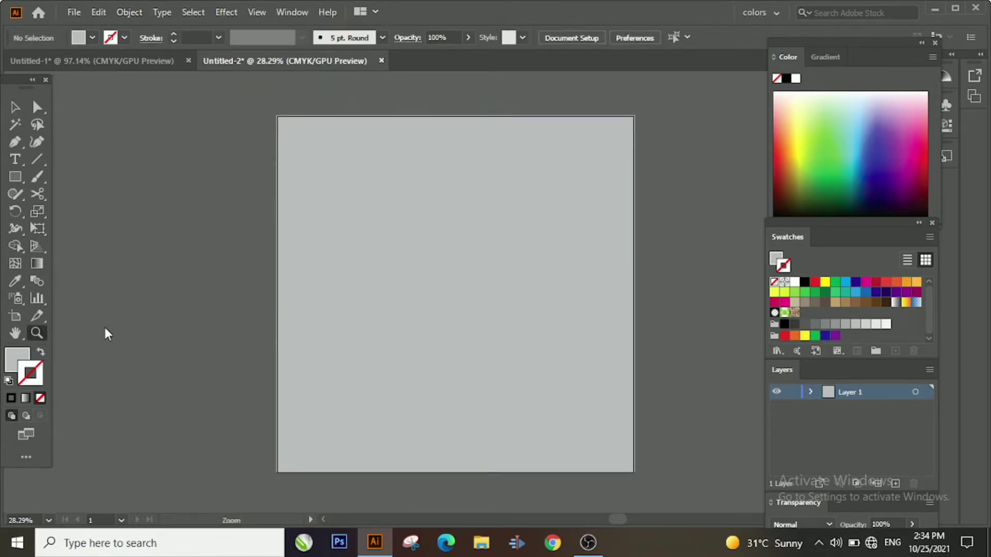
pyautogui.moveTo(519, 315); pyautogui.dragTo(712, 290)
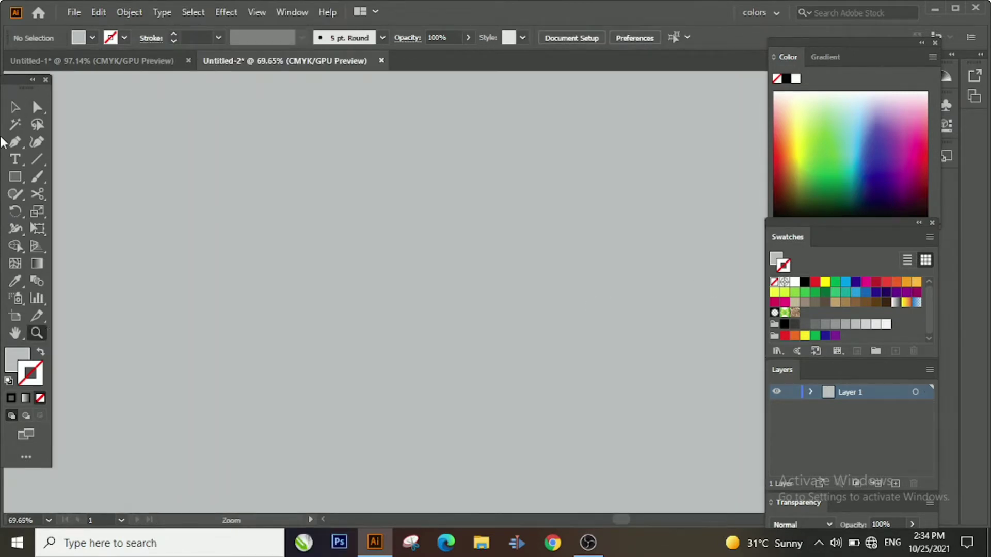
# Draw a long narrow rectangle near the top left with a black outline and no fill.
pyautogui.click(22, 176)
pyautogui.moveTo(127, 164); pyautogui.dragTo(384, 210)
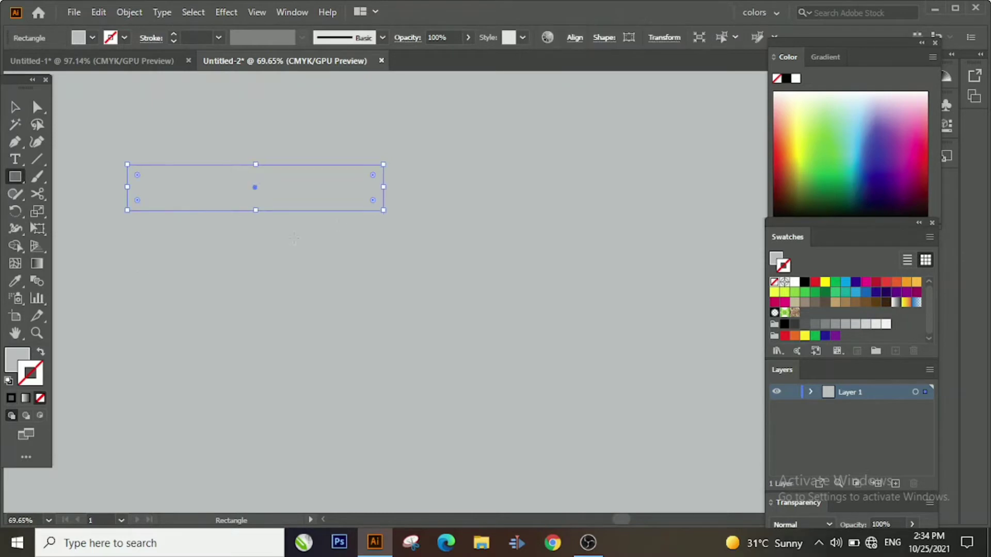
pyautogui.click(804, 282)
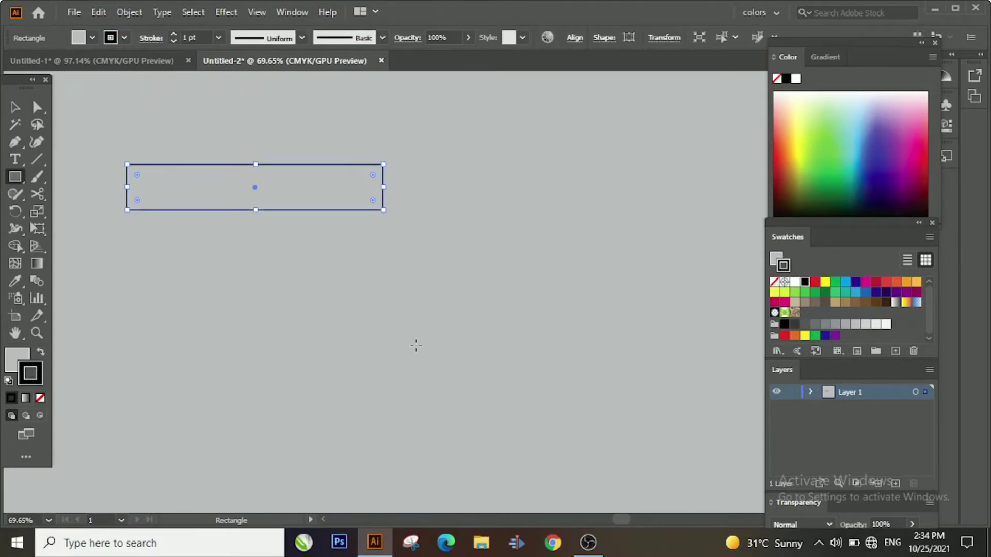
pyautogui.click(9, 364)
pyautogui.click(40, 398)
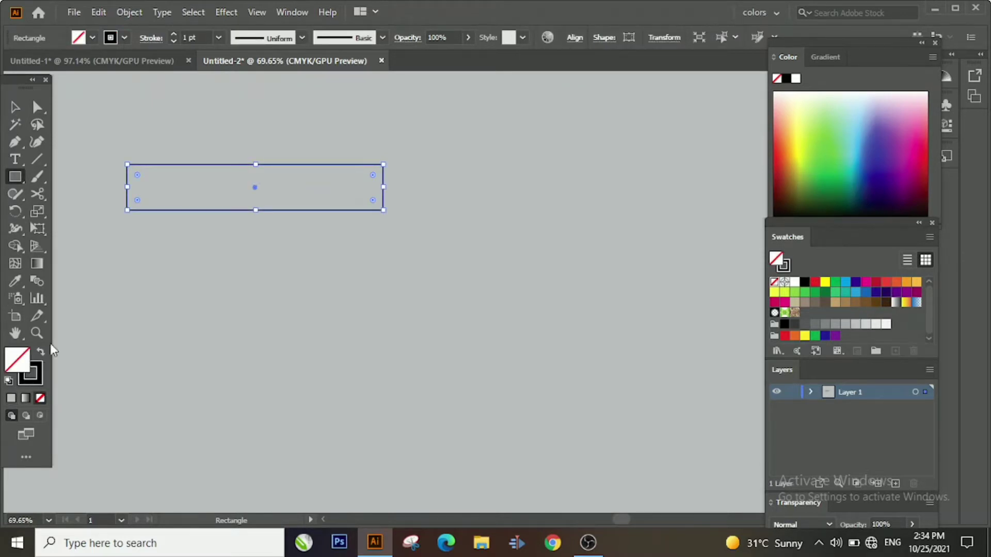
# Set the outline to 4 pt with Round Join corners.
pyautogui.click(174, 33)
pyautogui.click(175, 33)
pyautogui.click(174, 33)
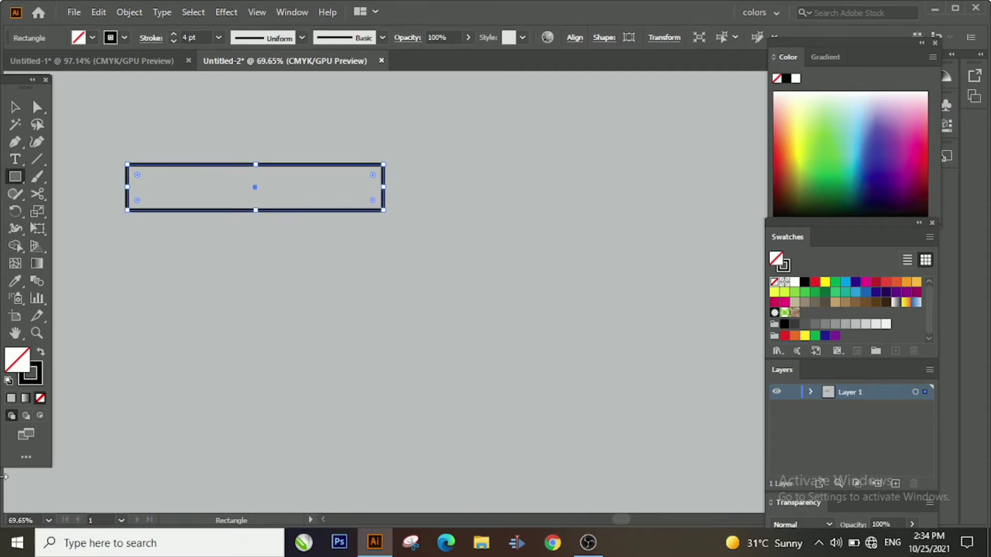
pyautogui.hscroll(-3, 226, 347)
pyautogui.click(37, 333)
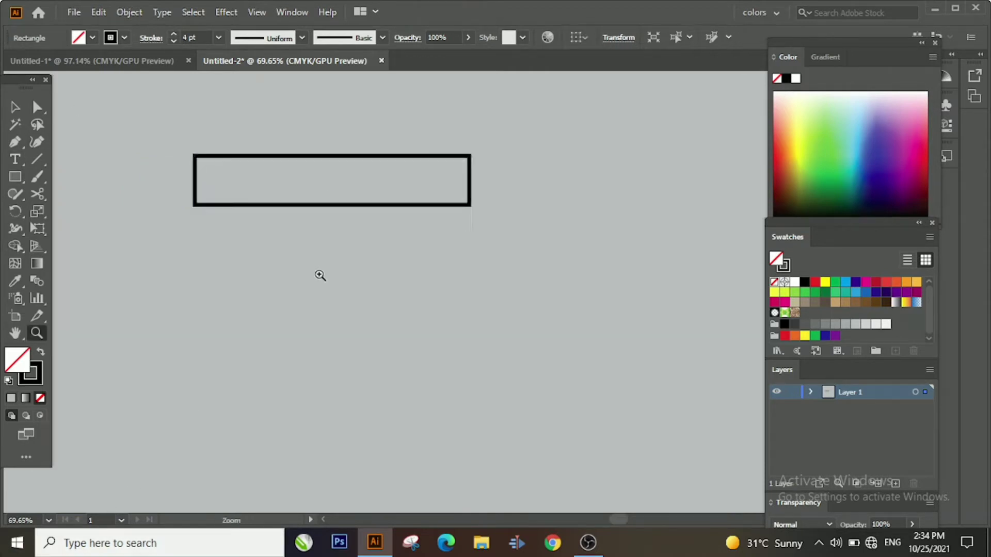
pyautogui.moveTo(321, 276); pyautogui.dragTo(383, 236)
pyautogui.click(148, 38)
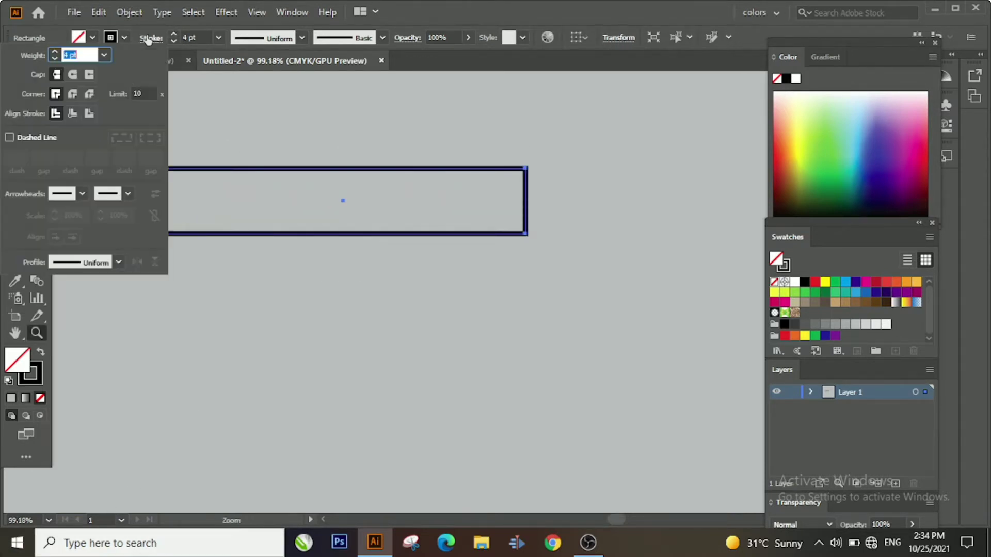
pyautogui.click(71, 95)
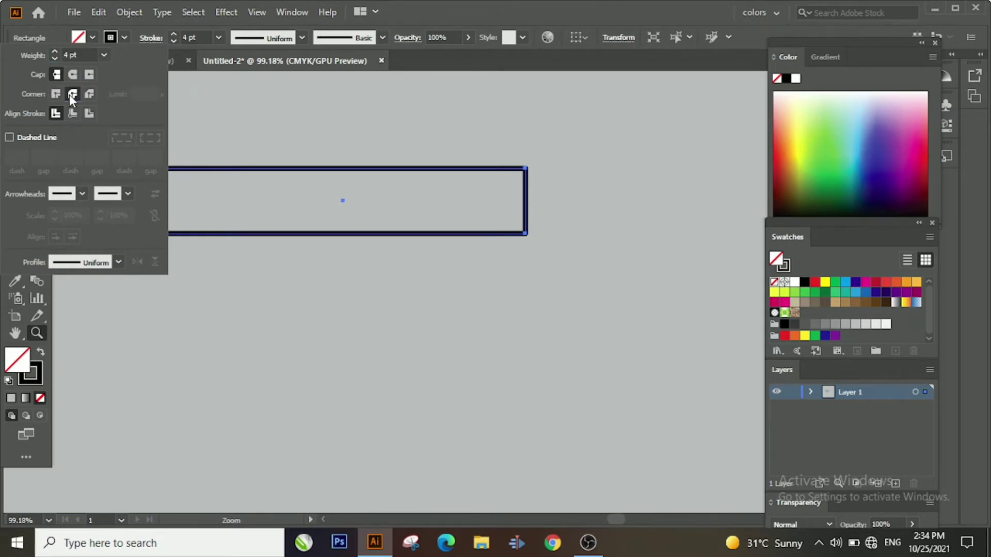
pyautogui.press('Escape')
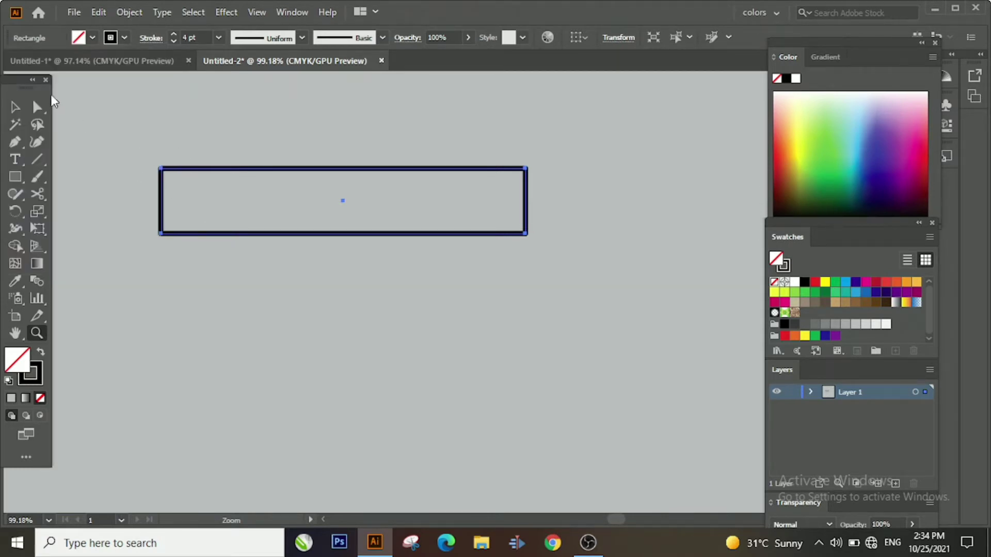
pyautogui.click(14, 106)
pyautogui.click(263, 239)
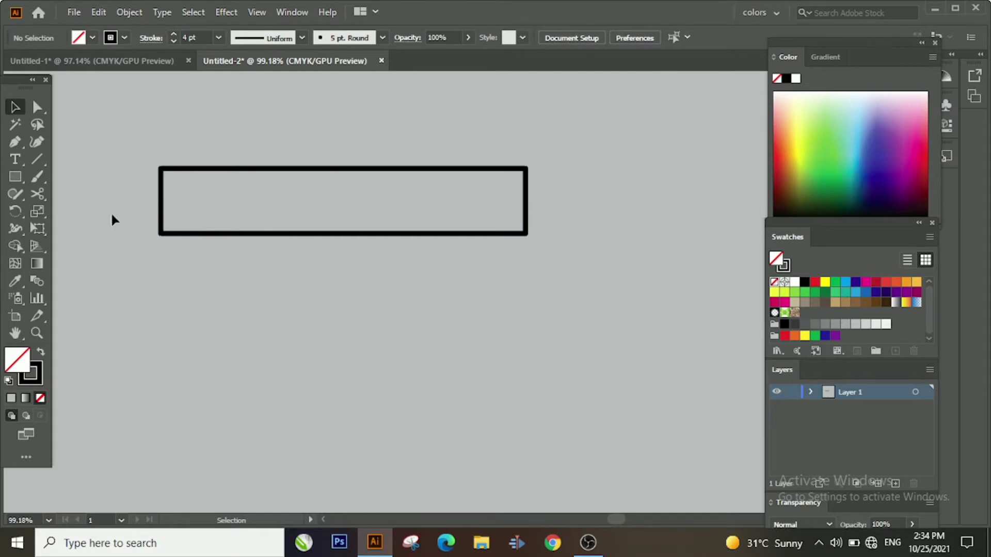
# Cut both right corners with Scissors, delete the right edge, and move the open band right.
pyautogui.click(37, 195)
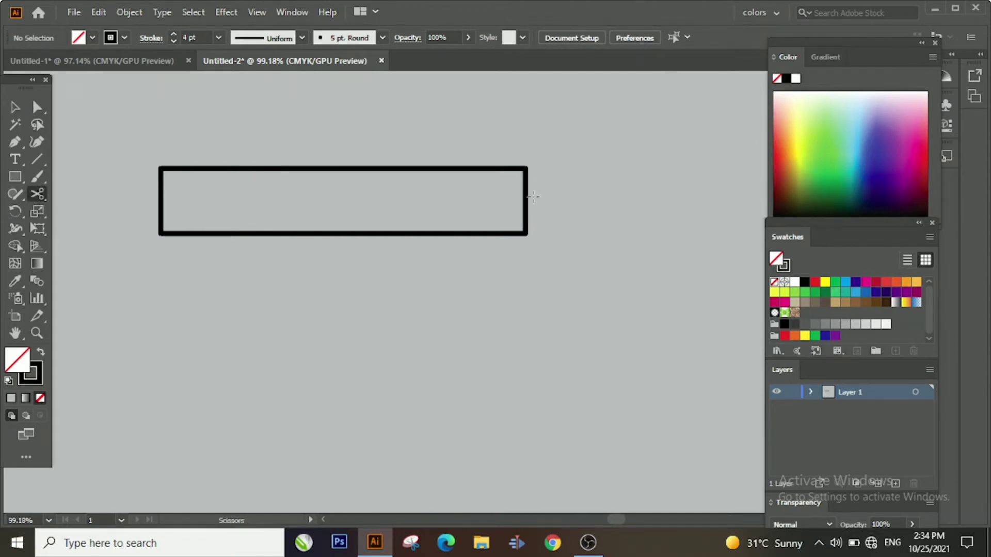
pyautogui.click(525, 169)
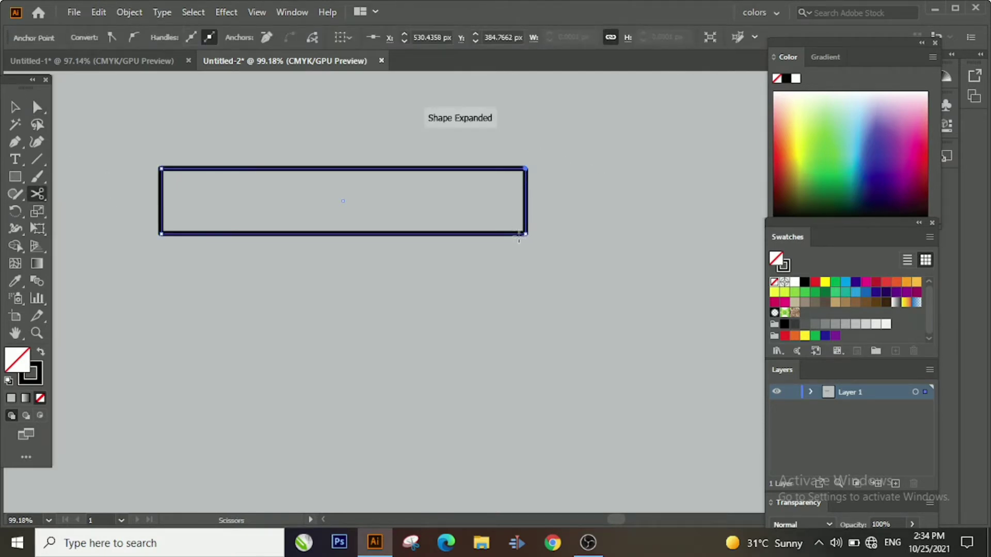
pyautogui.click(524, 234)
pyautogui.press('Delete')
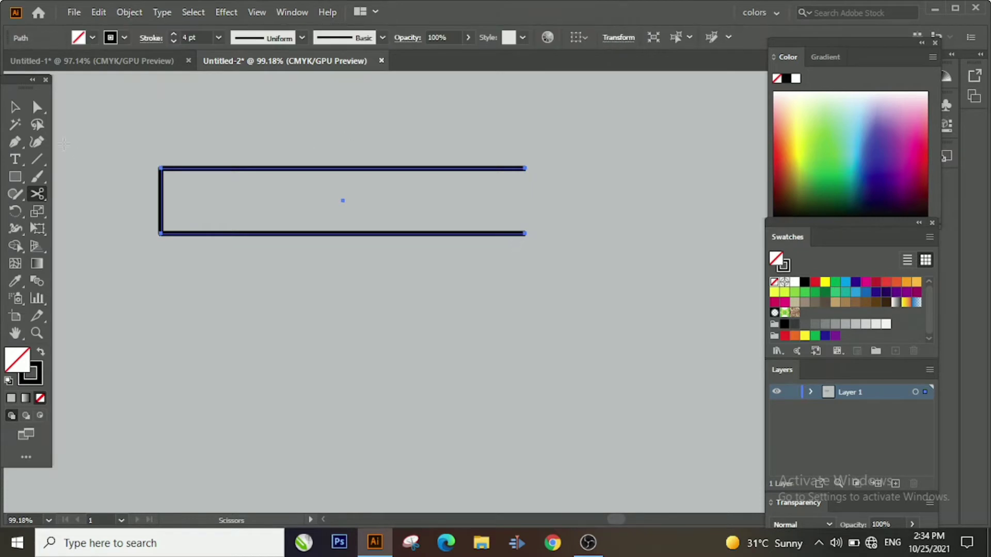
pyautogui.click(15, 107)
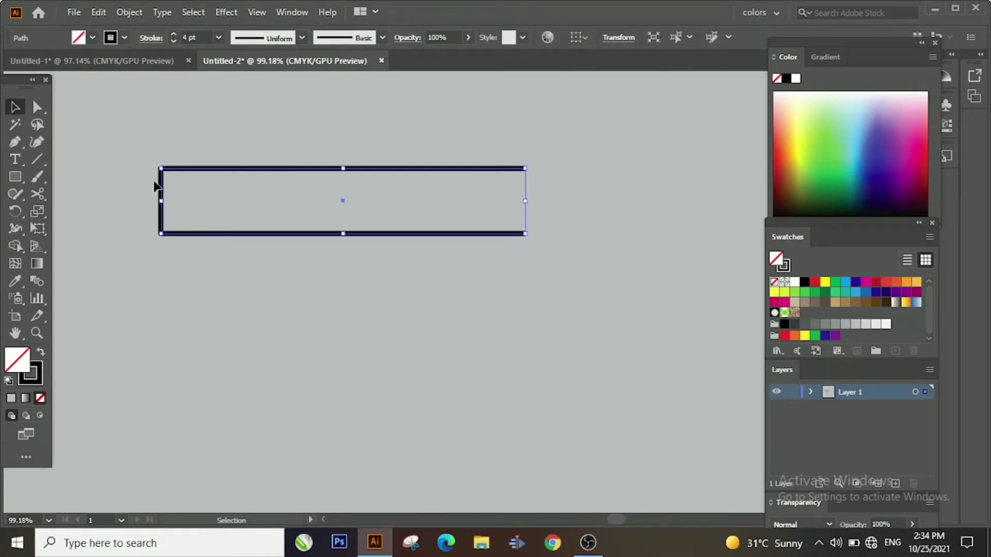
pyautogui.moveTo(195, 170); pyautogui.dragTo(286, 170)
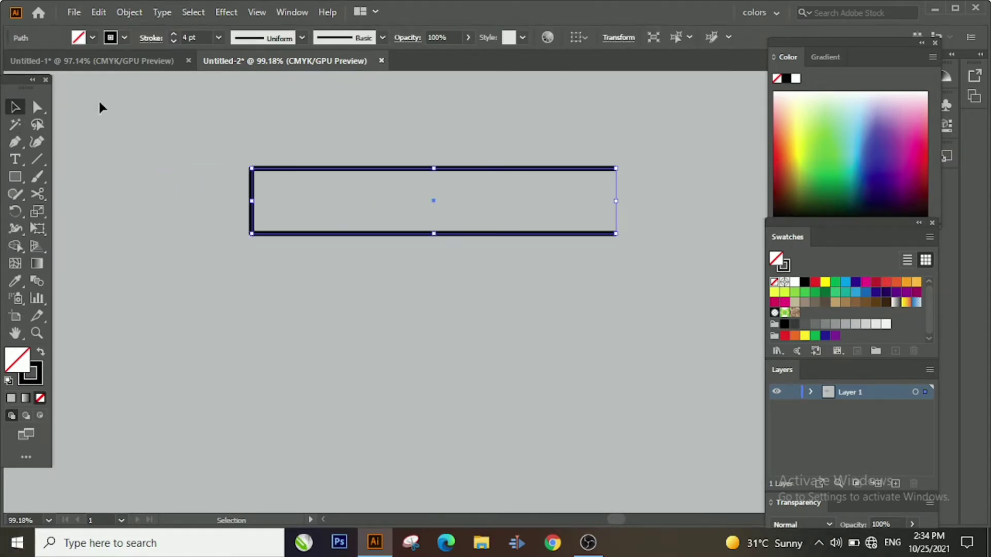
# Copy the band, Paste in Back, and move the copy down and left.
pyautogui.click(99, 11)
pyautogui.click(126, 113)
pyautogui.click(100, 12)
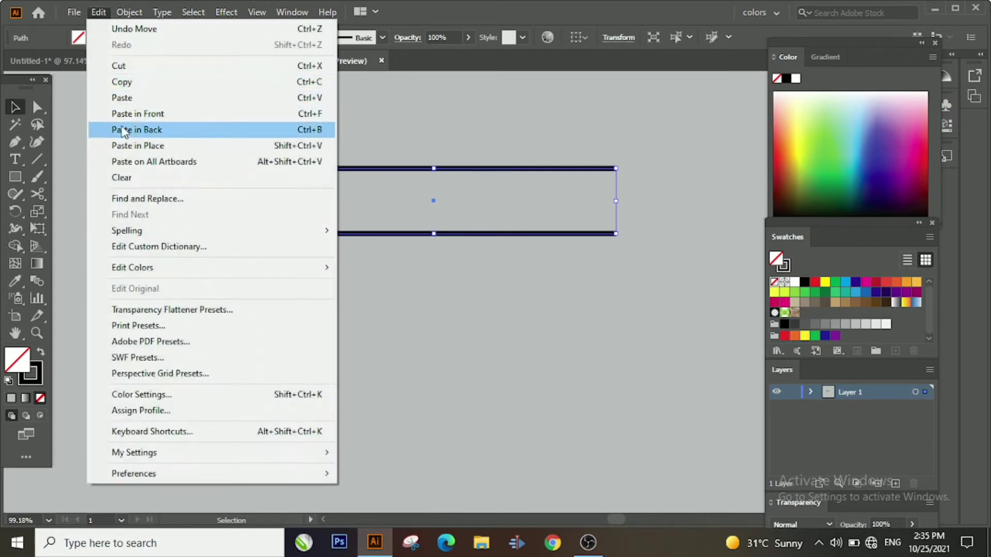
pyautogui.click(124, 130)
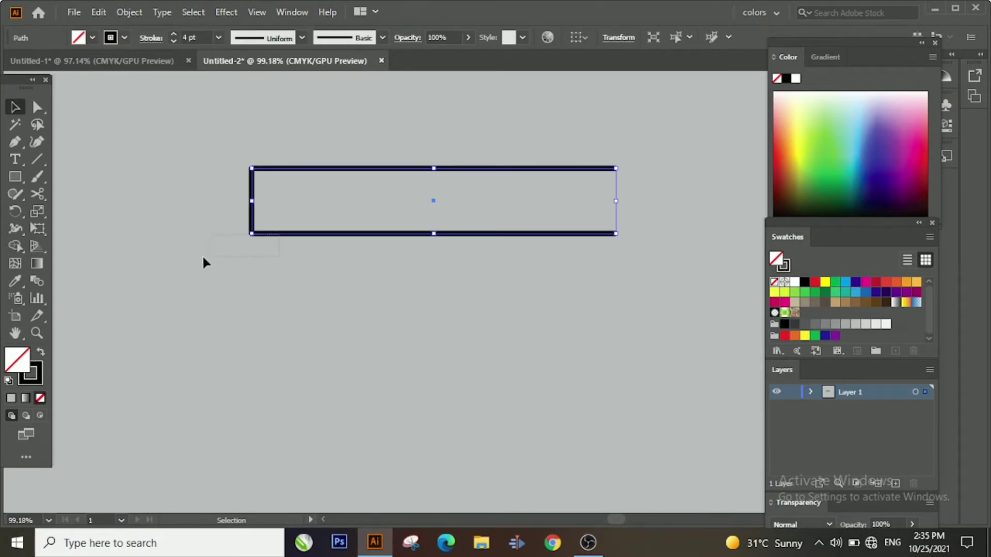
pyautogui.click(242, 247)
pyautogui.moveTo(250, 220); pyautogui.dragTo(171, 256)
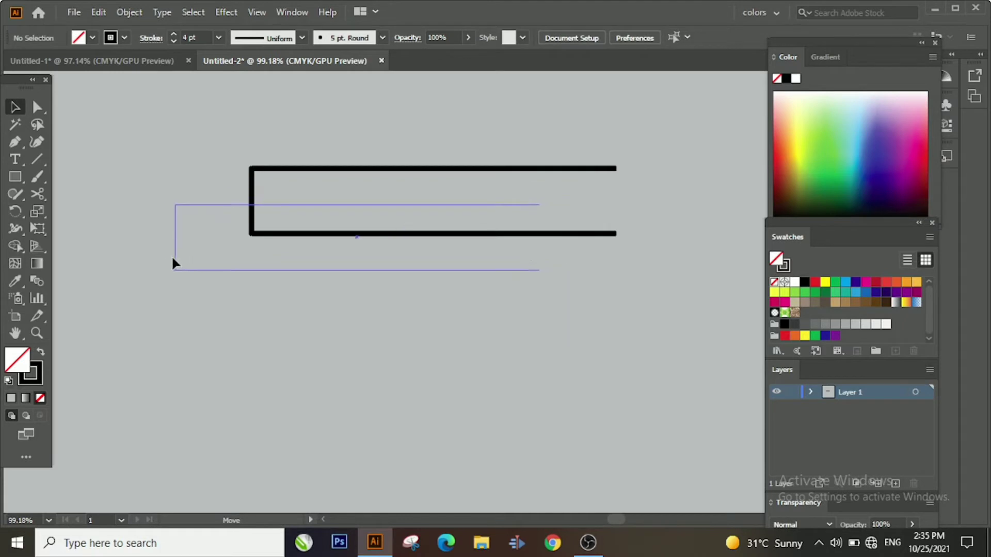
# Pull the copy's top and bottom right anchors leftward to shorten its arms.
pyautogui.doubleClick(37, 107)
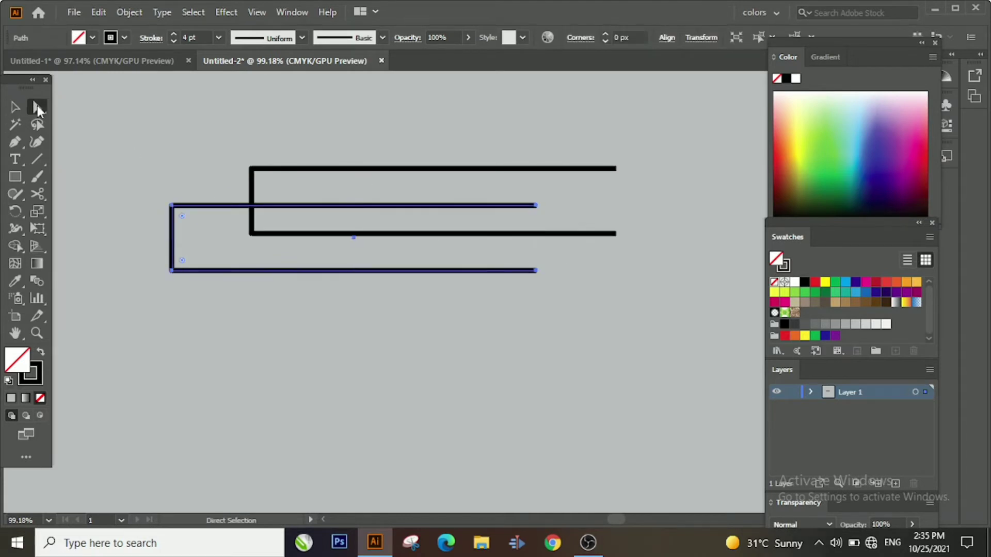
pyautogui.click(564, 377)
pyautogui.moveTo(537, 207); pyautogui.dragTo(256, 210)
pyautogui.moveTo(536, 270); pyautogui.dragTo(287, 268)
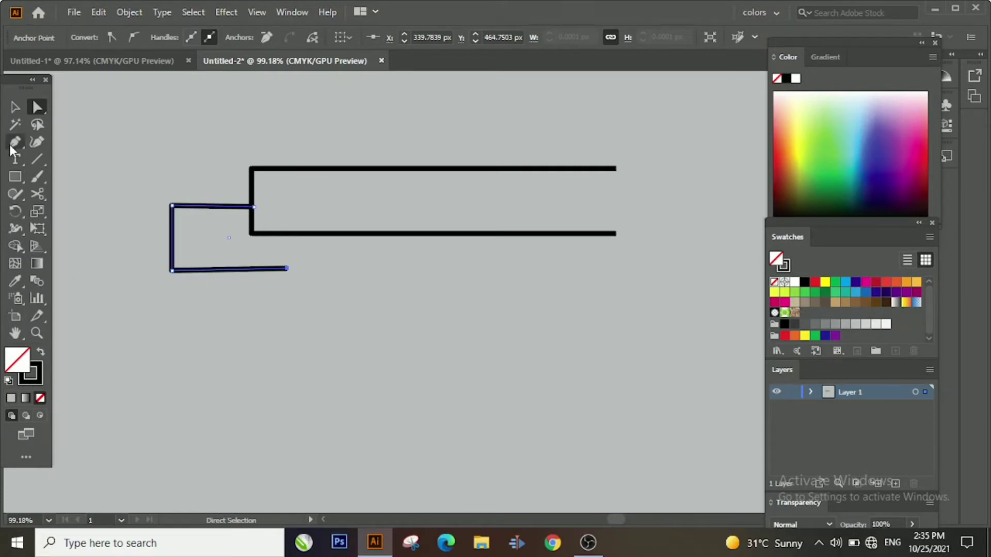
pyautogui.moveTo(14, 142); pyautogui.dragTo(71, 158)
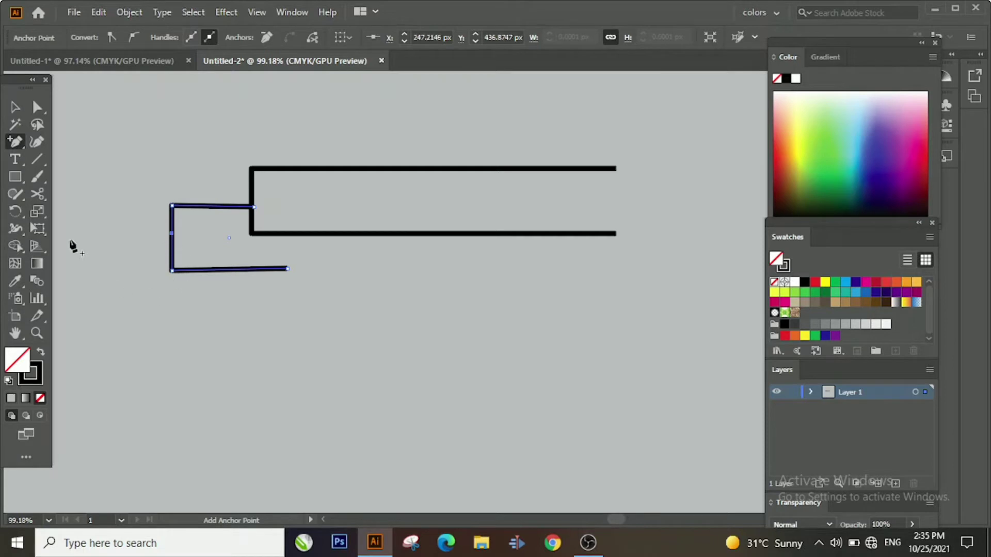
# Push the tail's left-edge midpoint inward to form a V notch.
pyautogui.click(15, 107)
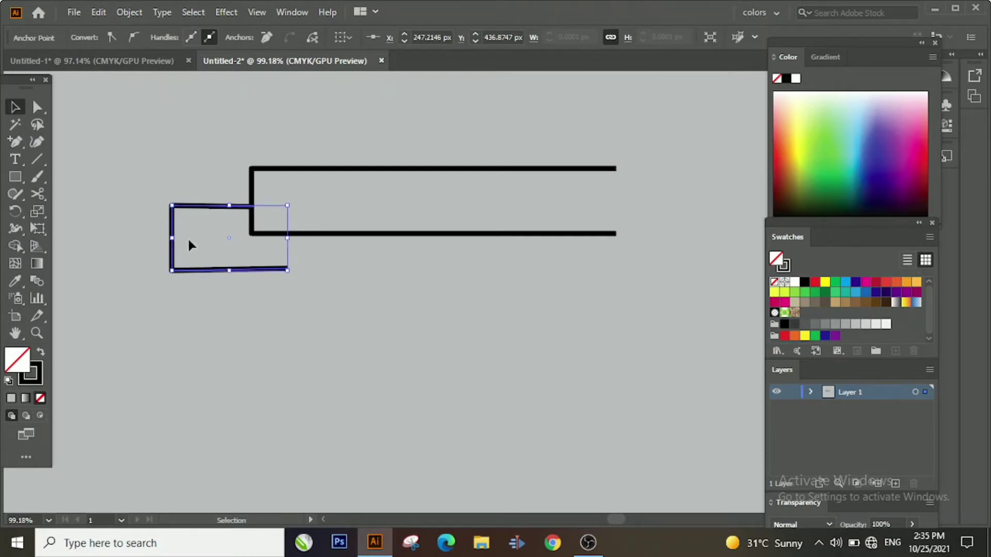
pyautogui.click(37, 107)
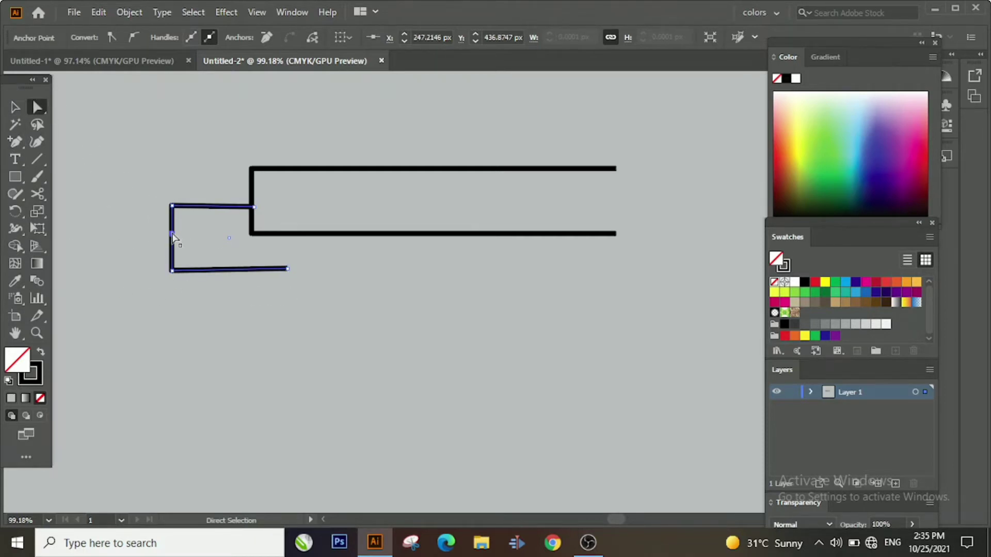
pyautogui.moveTo(172, 235); pyautogui.dragTo(203, 237)
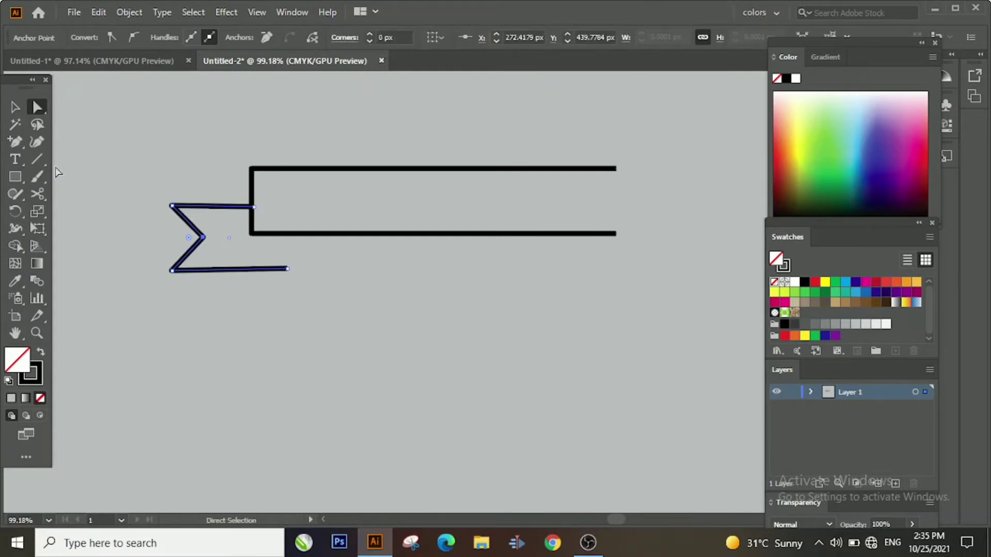
# Close the tail into one shape with the Pen tool and add a diagonal fold line.
pyautogui.click(15, 141)
pyautogui.click(45, 140)
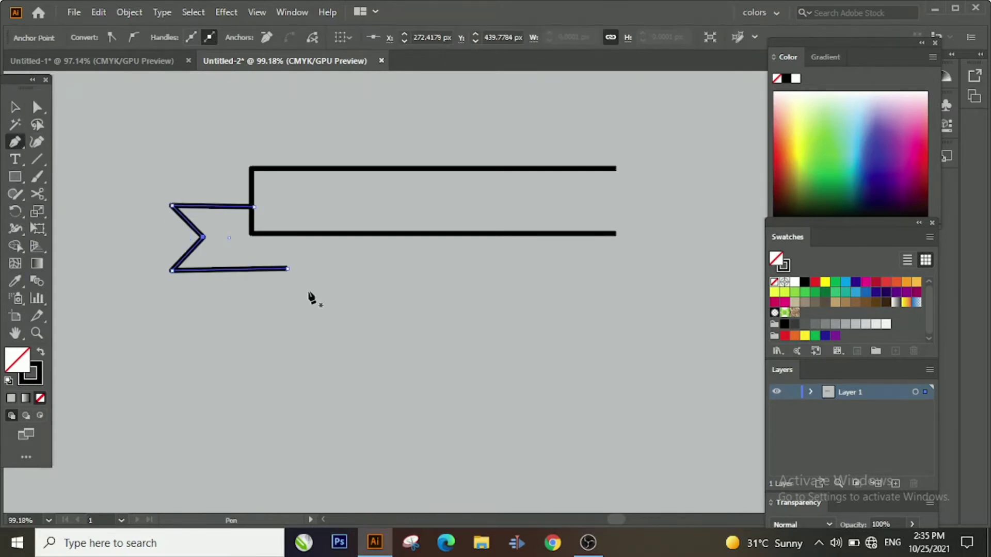
pyautogui.click(287, 268)
pyautogui.click(287, 233)
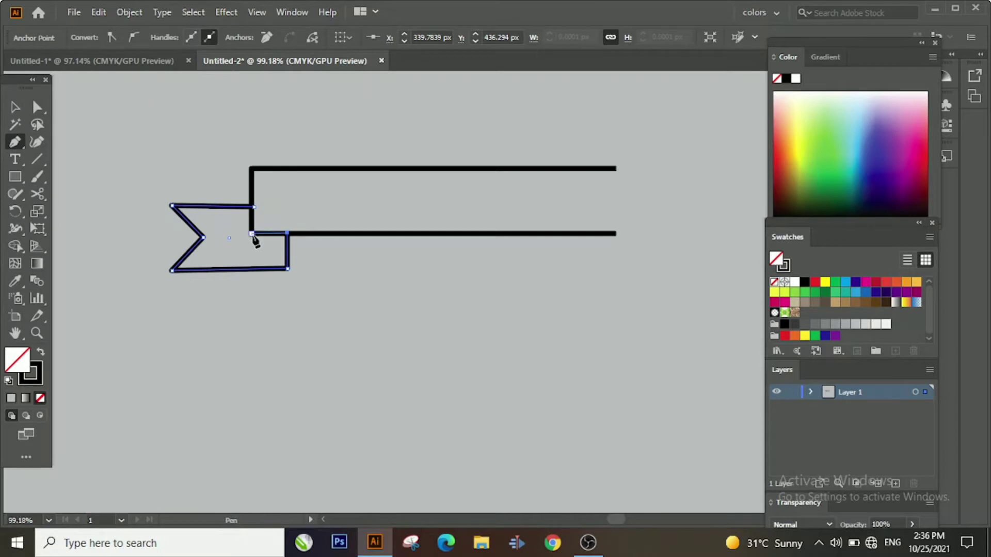
pyautogui.click(252, 234)
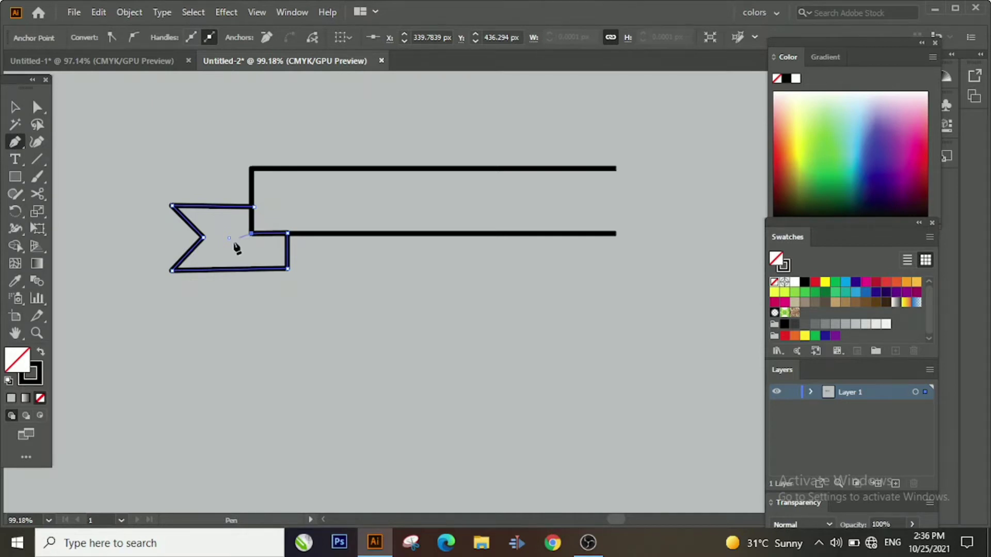
pyautogui.click(172, 272)
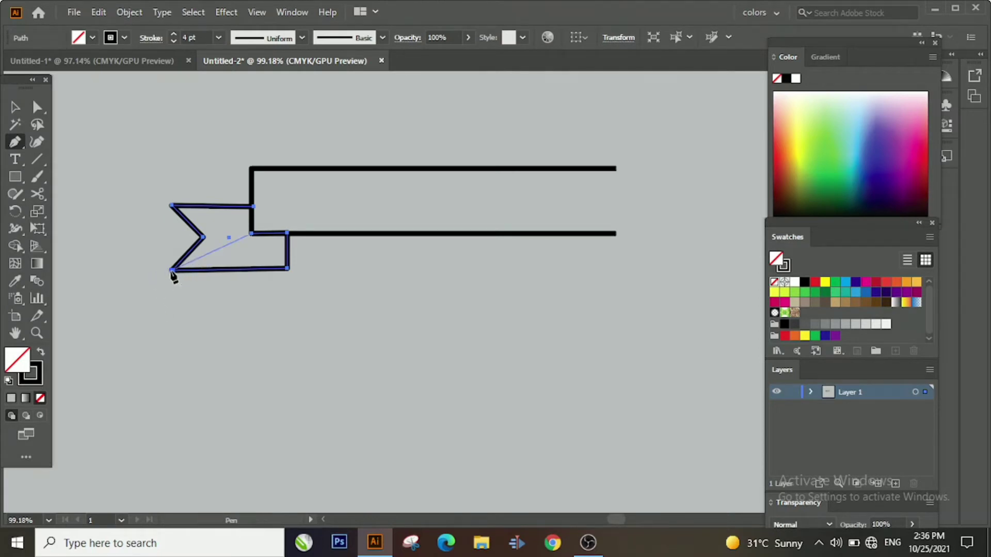
pyautogui.click(172, 271)
pyautogui.click(14, 107)
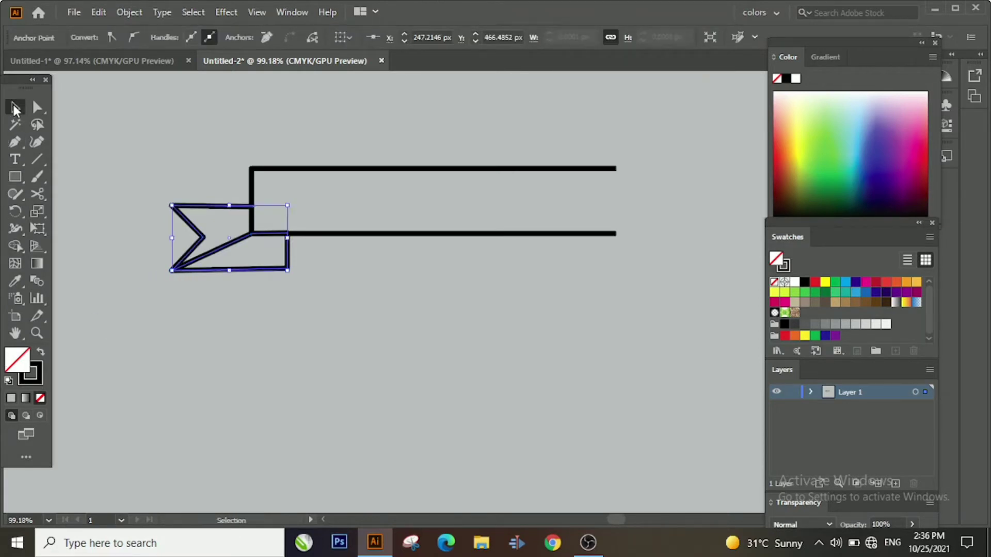
# Test-narrow the tail, undo it, and bring the whole ribbon back into view.
pyautogui.click(184, 388)
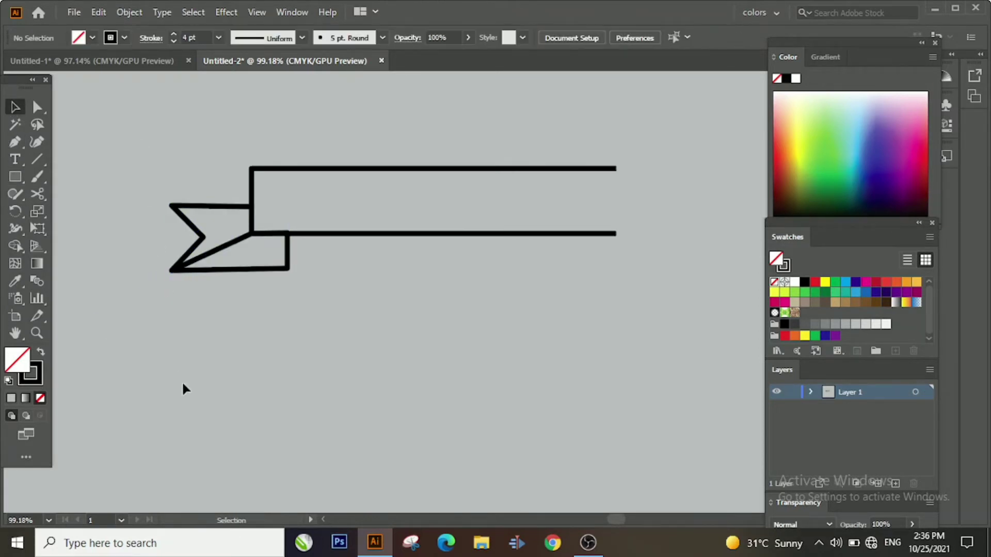
pyautogui.click(287, 270)
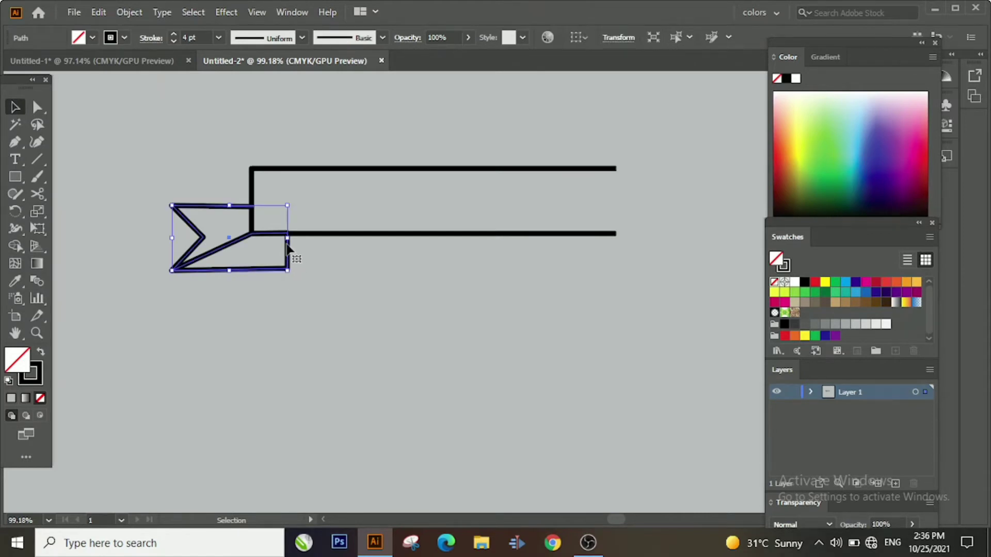
pyautogui.moveTo(288, 240); pyautogui.dragTo(265, 240)
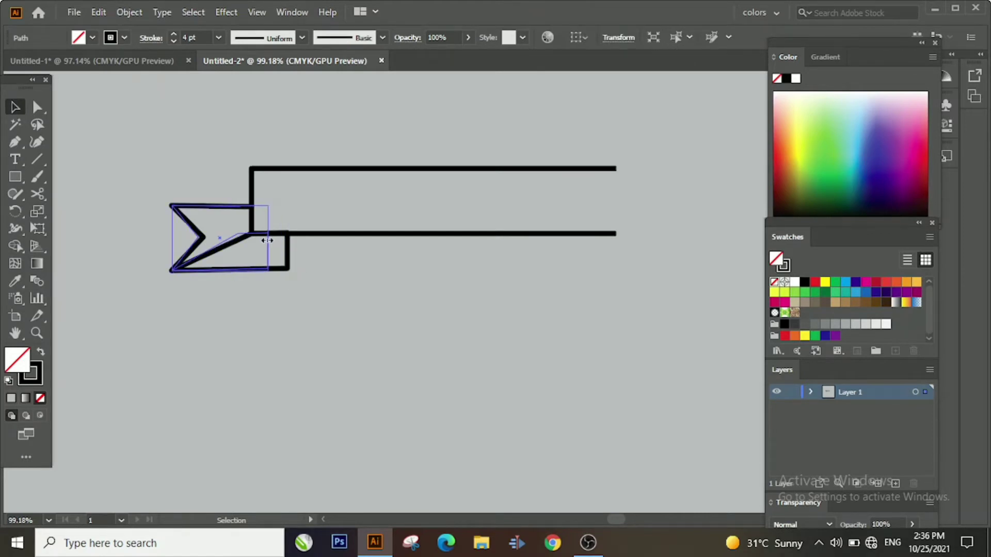
pyautogui.click(260, 293)
pyautogui.hotkey('ctrl', 'z')
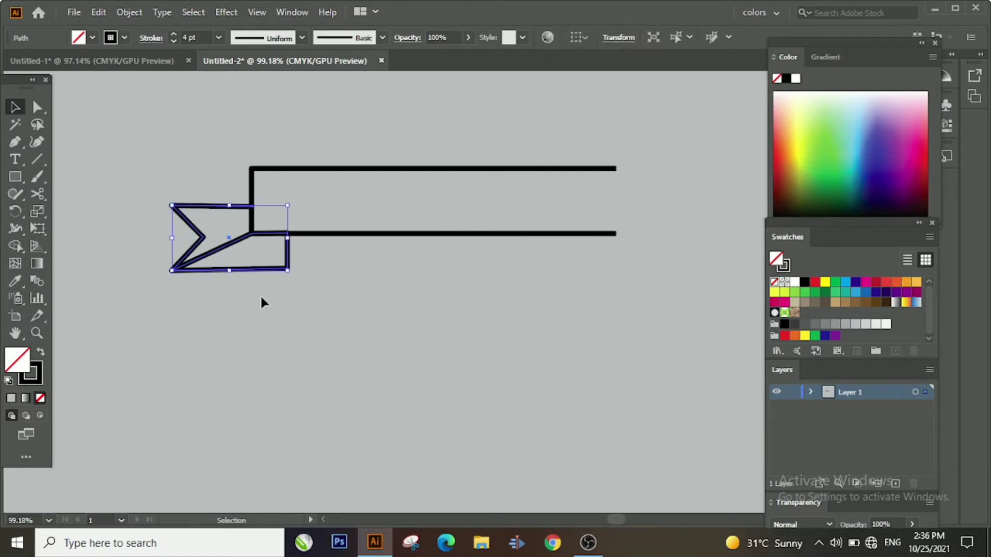
pyautogui.hotkey('ctrl', 'z')
pyautogui.hotkey('ctrl', '1')
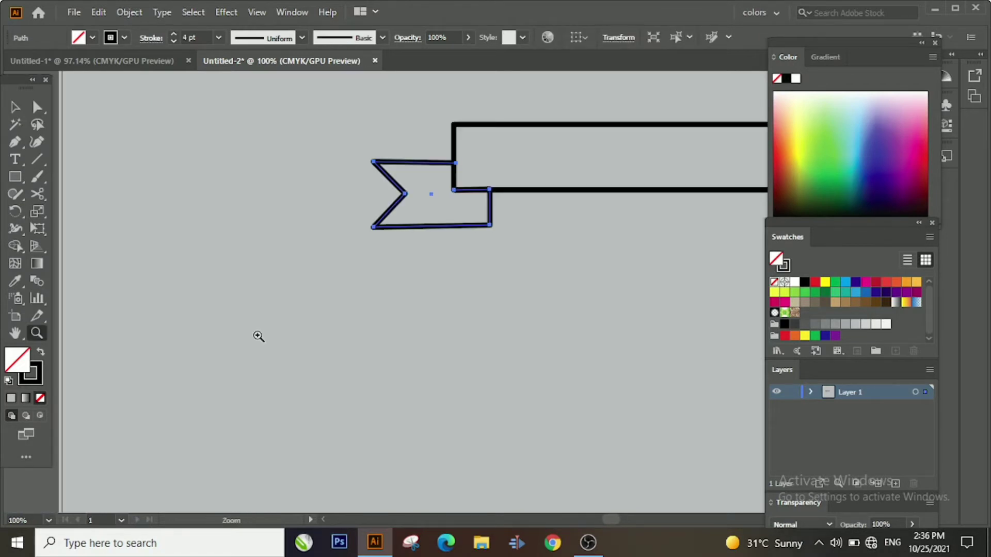
pyautogui.hscroll(3, 369, 323)
pyautogui.hscroll(2, 405, 310)
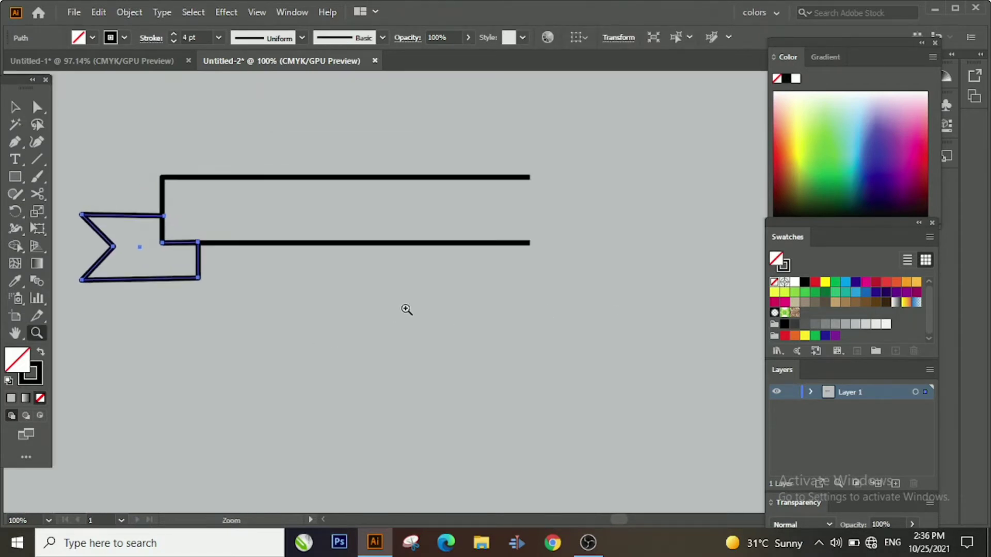
pyautogui.moveTo(405, 309); pyautogui.dragTo(303, 354)
# Group the tail and both banner lines.
pyautogui.click(14, 107)
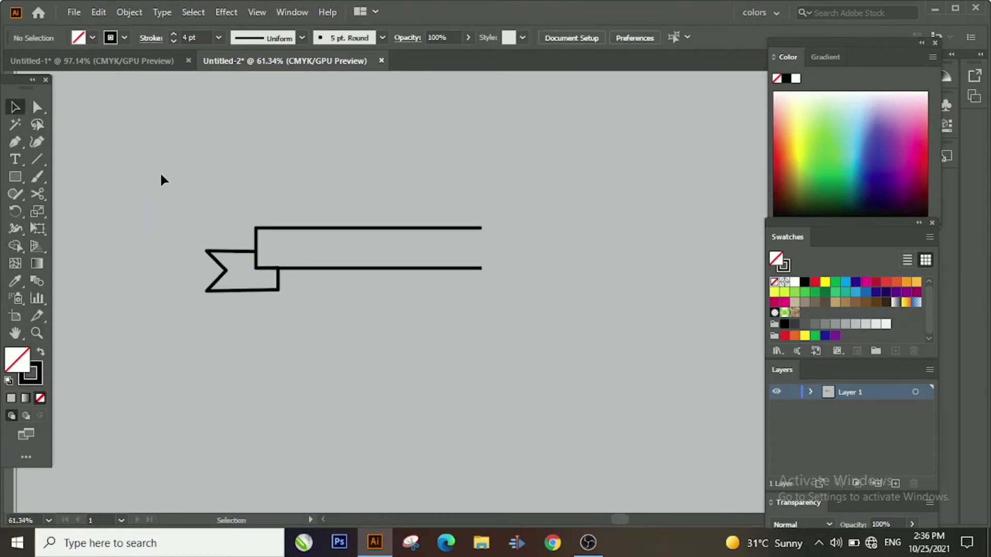
pyautogui.moveTo(161, 179); pyautogui.dragTo(416, 311)
pyautogui.rightClick(416, 310)
pyautogui.click(454, 95)
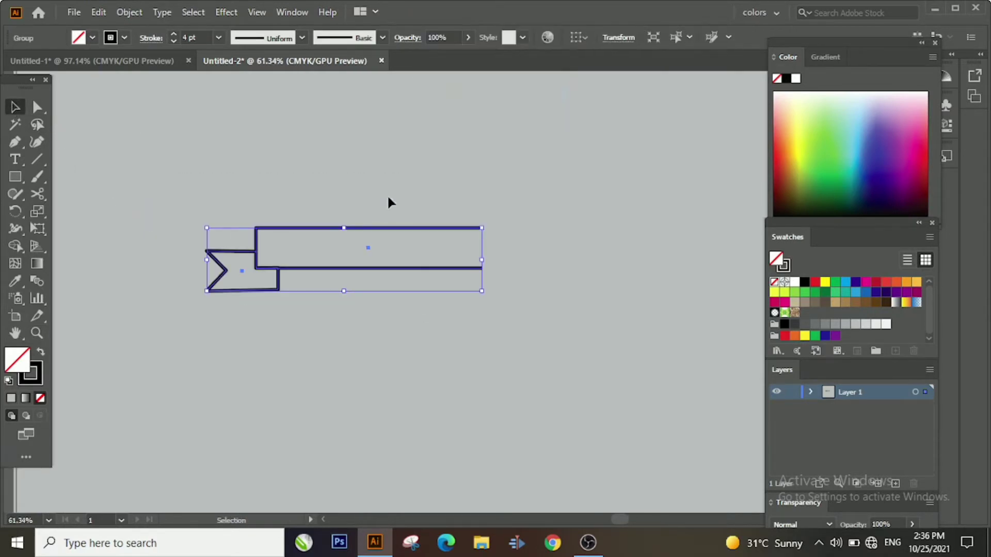
# Duplicate the ribbon group in place using Rotate at 0° with Copy.
pyautogui.click(310, 232)
pyautogui.rightClick(310, 229)
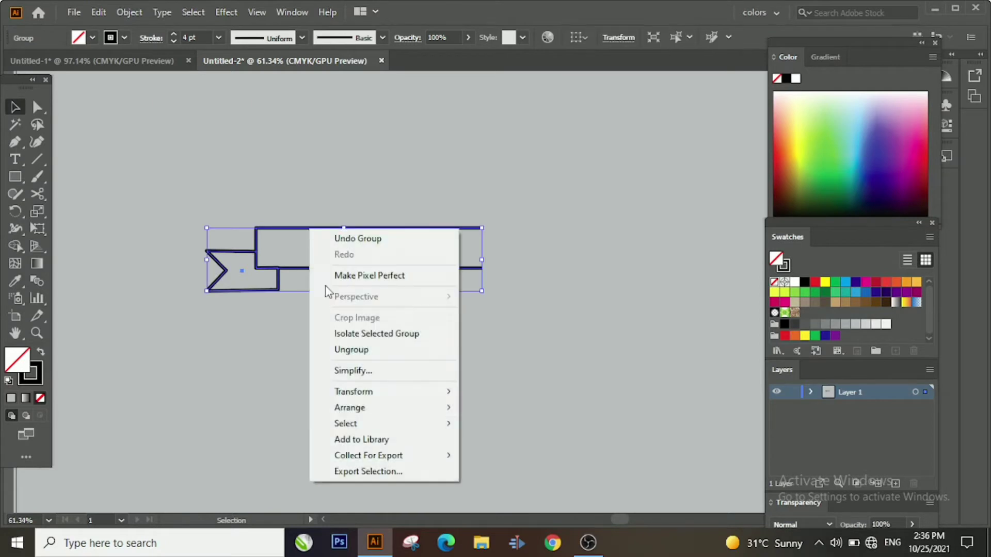
pyautogui.moveTo(379, 391)
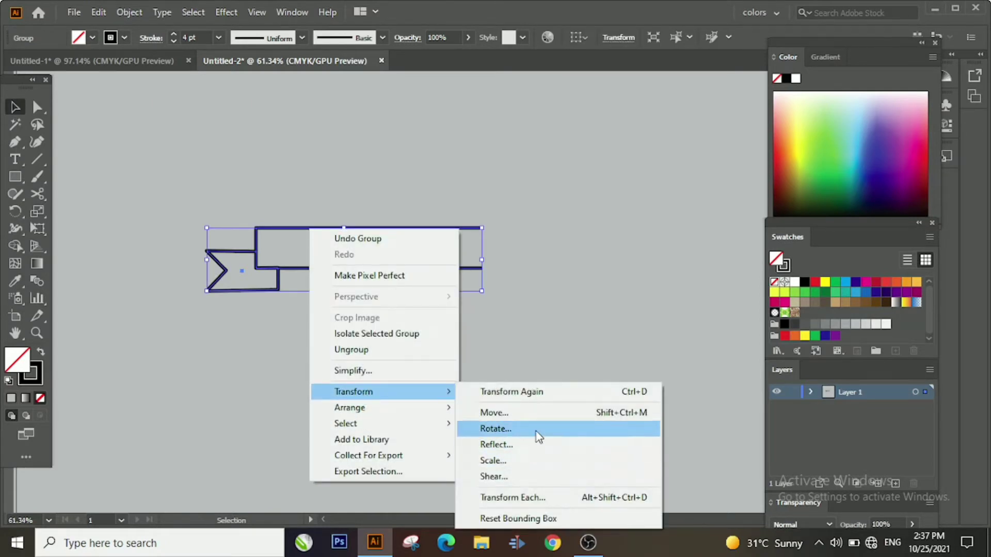
pyautogui.click(537, 436)
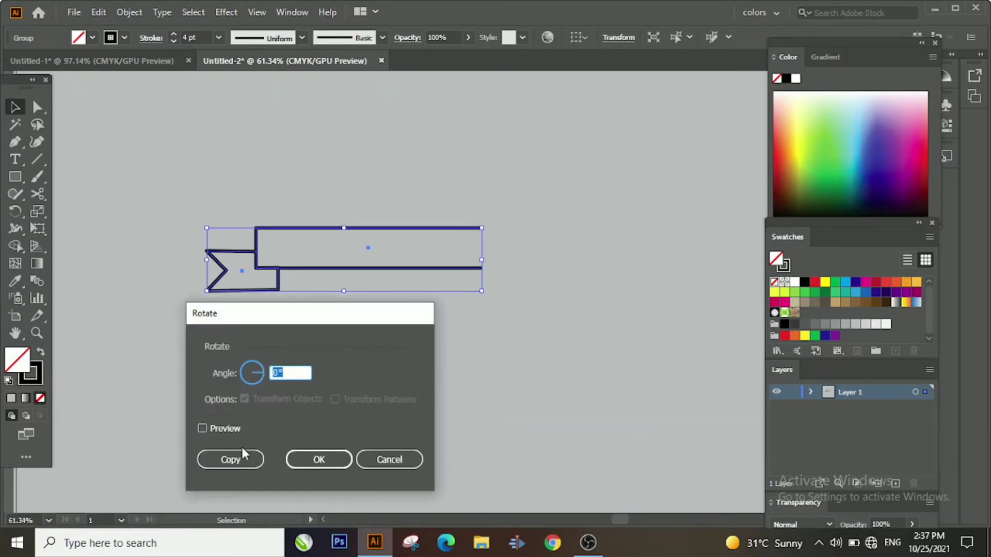
pyautogui.click(219, 427)
pyautogui.click(229, 459)
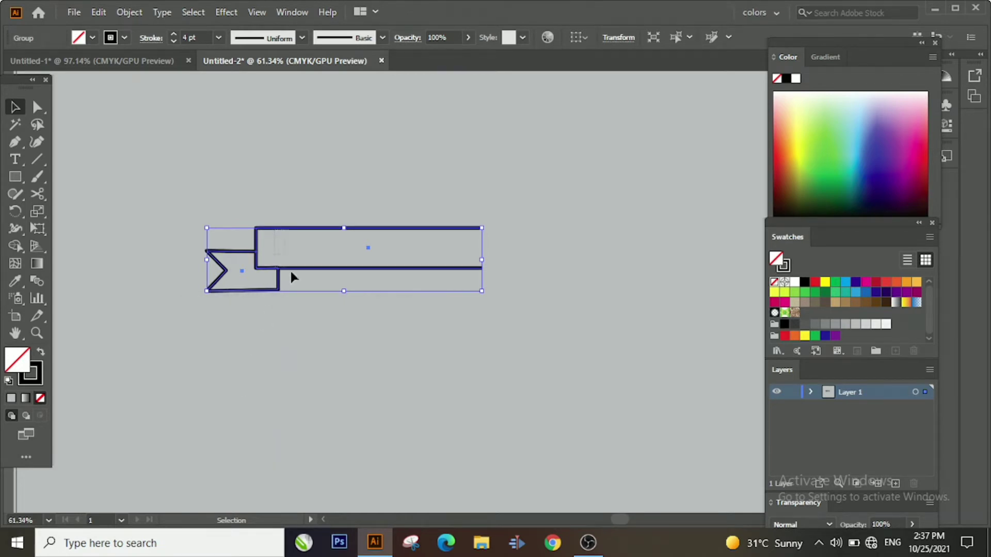
pyautogui.click(282, 344)
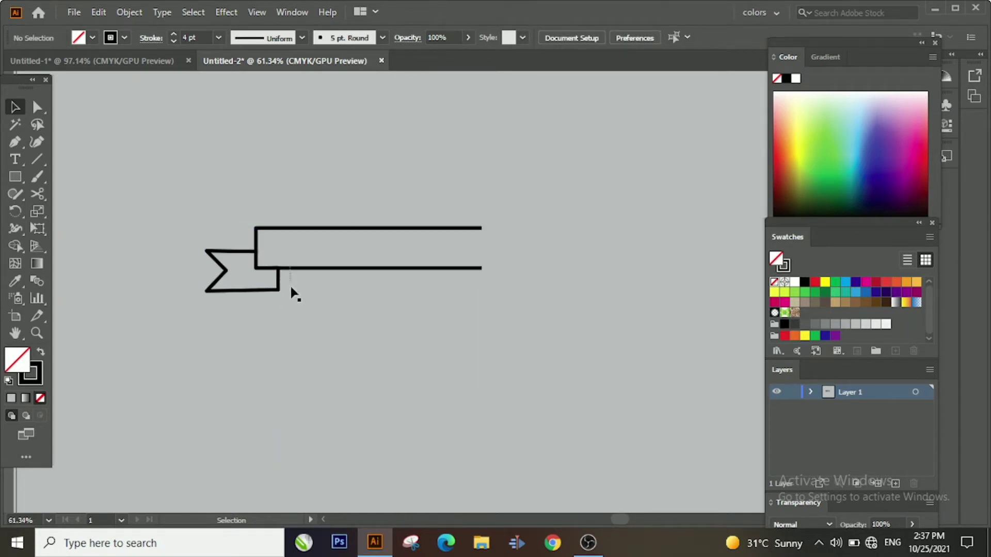
pyautogui.click(289, 268)
# Make a vertical Reflect copy, move it right, and delete the stray duplicate.
pyautogui.rightClick(274, 268)
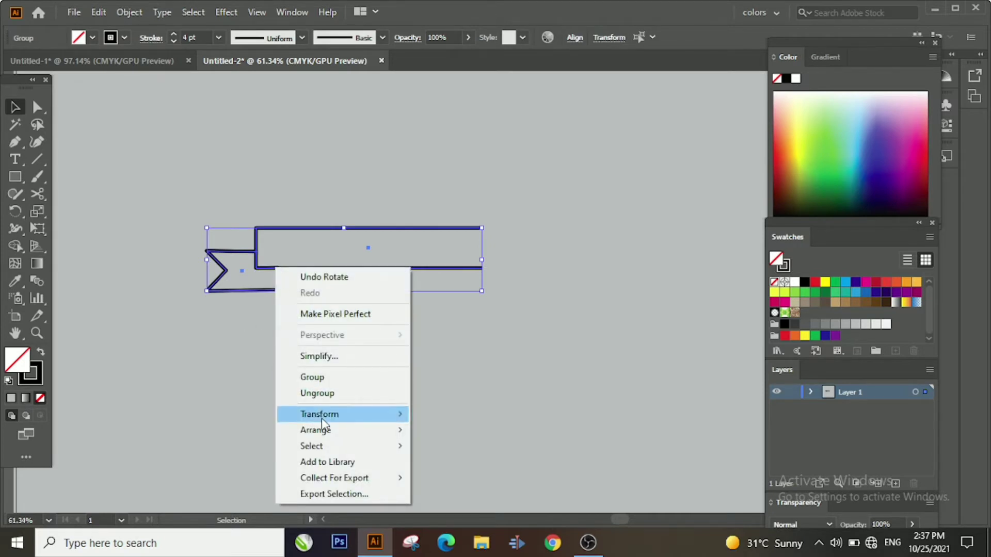
pyautogui.moveTo(320, 414)
pyautogui.click(471, 466)
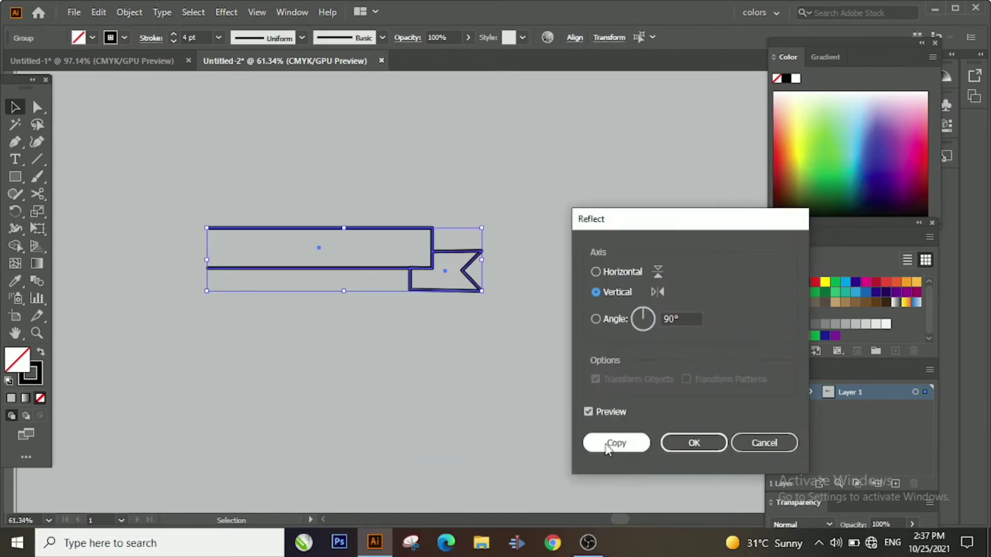
pyautogui.click(609, 444)
pyautogui.click(411, 219)
pyautogui.moveTo(409, 231)
pyautogui.mouseDown()
pyautogui.moveTo(535, 213)
pyautogui.moveTo(574, 228)
pyautogui.mouseUp()
pyautogui.moveTo(520, 269)
pyautogui.mouseDown()
pyautogui.moveTo(272, 367)
pyautogui.moveTo(270, 341)
pyautogui.mouseUp()
pyautogui.press('Delete')
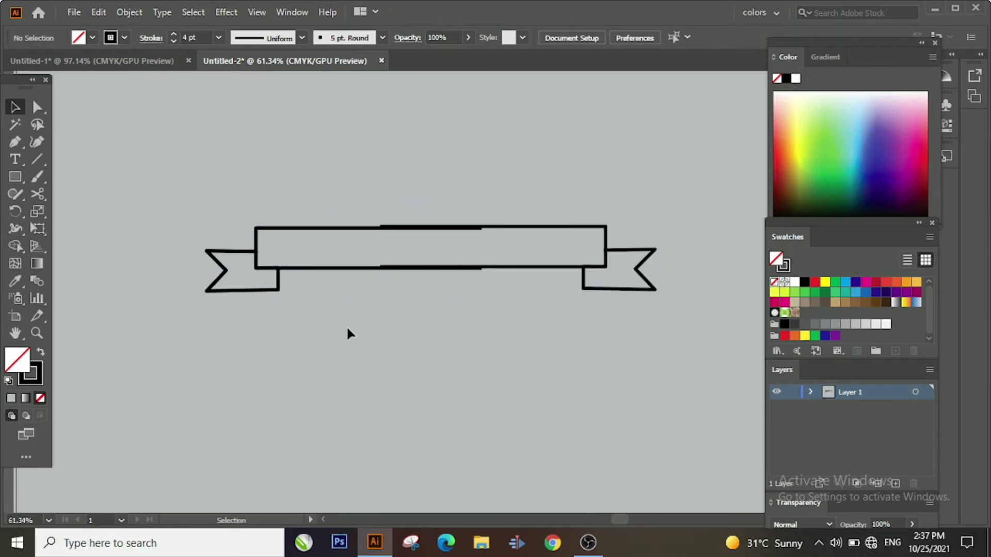
# Move the right ribbon half outward to lengthen the banner.
pyautogui.moveTo(348, 333); pyautogui.dragTo(216, 347)
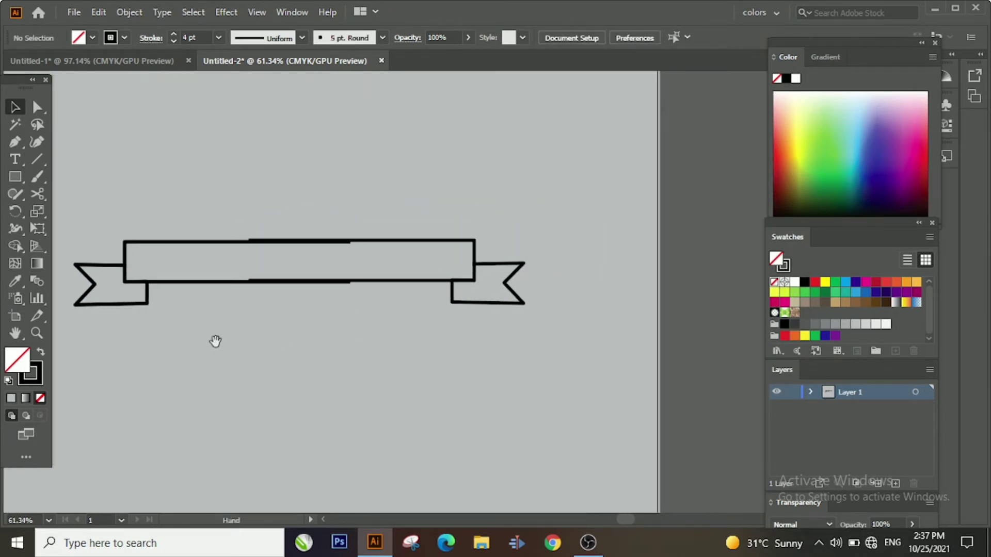
pyautogui.click(402, 246)
pyautogui.click(379, 231)
pyautogui.moveTo(373, 246); pyautogui.dragTo(475, 248)
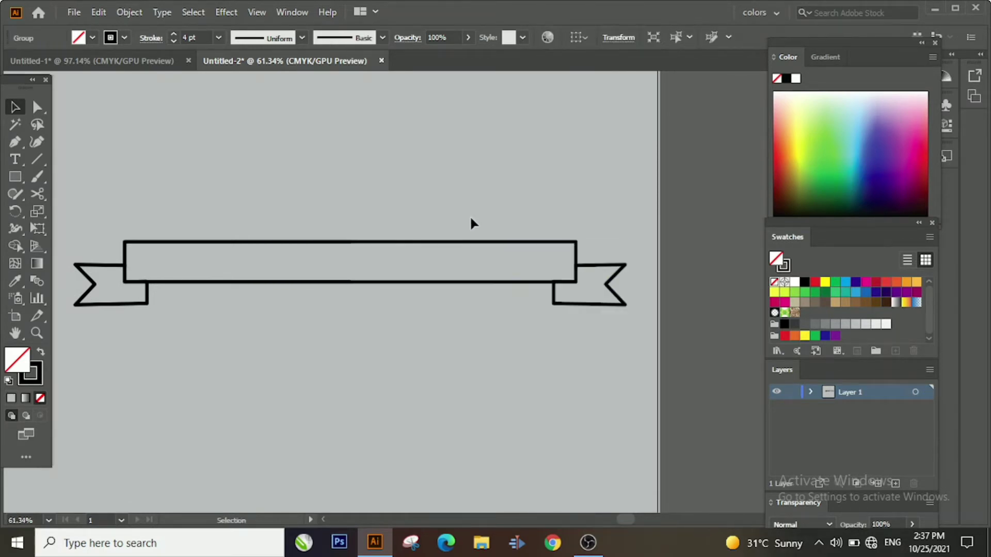
pyautogui.click(471, 223)
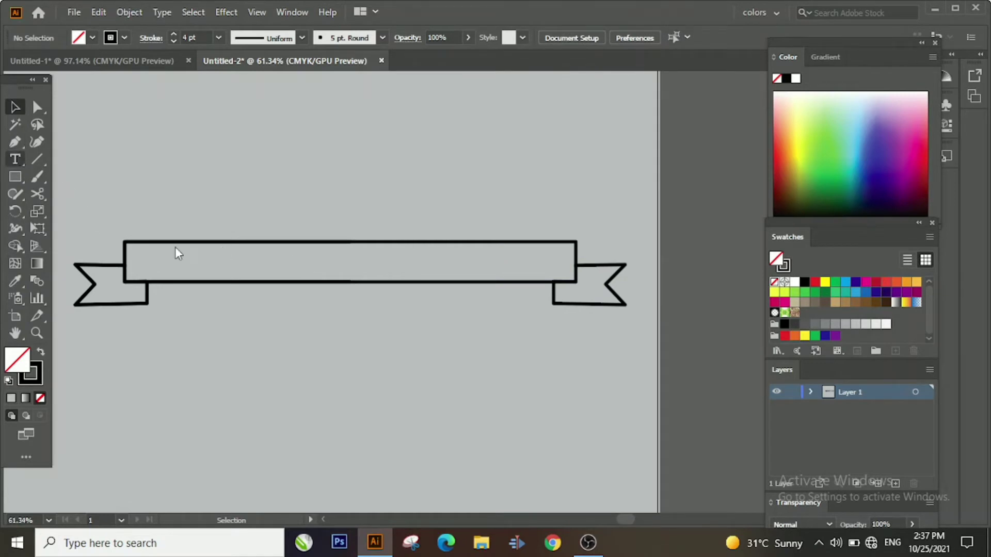
# Add Lorem ipsum placeholder text at 36 pt and center it in the banner.
pyautogui.click(19, 159)
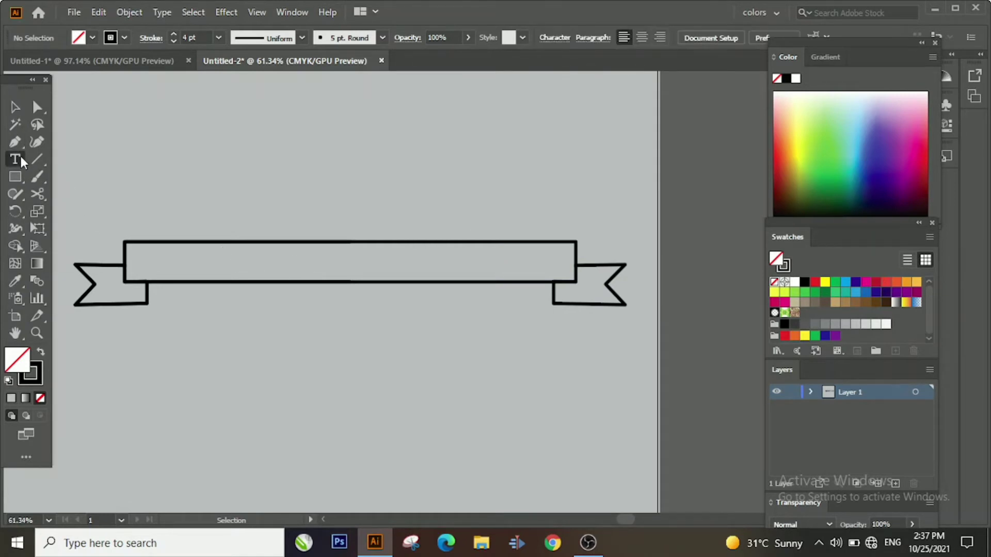
pyautogui.click(174, 257)
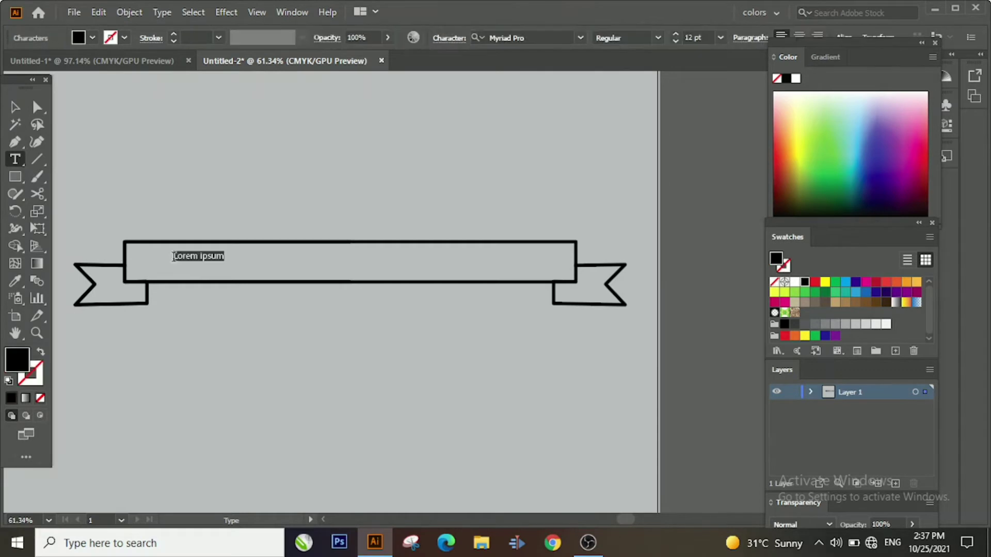
pyautogui.click(720, 37)
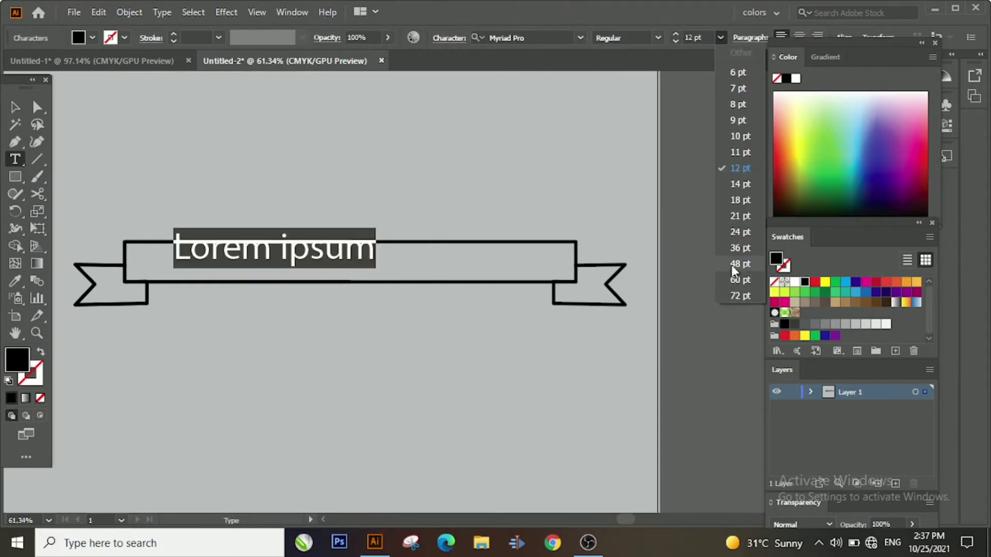
pyautogui.click(738, 249)
pyautogui.click(15, 106)
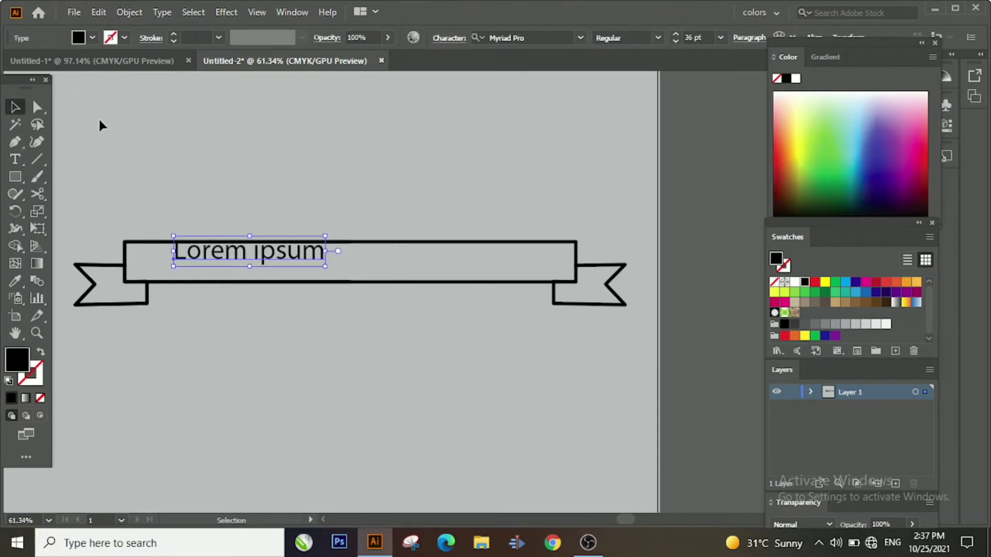
pyautogui.moveTo(215, 257); pyautogui.dragTo(322, 264)
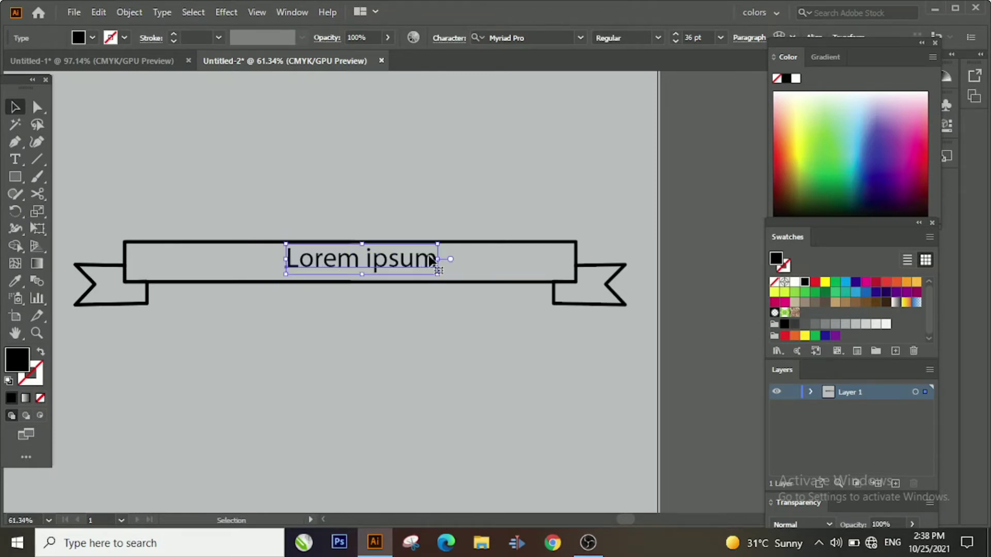
# Replace the placeholder text with 'THE AJMA'.
pyautogui.doubleClick(423, 261)
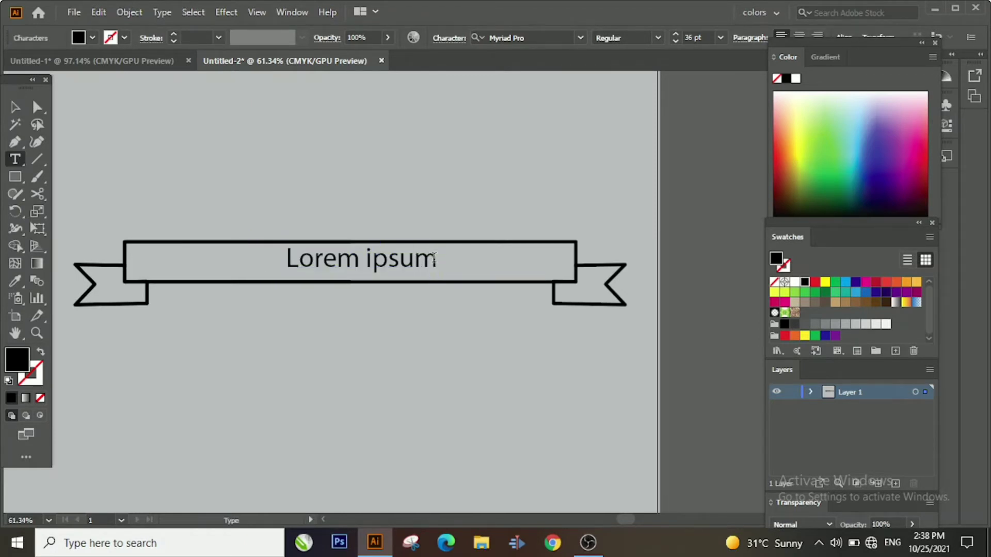
pyautogui.press('BackSpace')
pyautogui.press('BackSpace')
pyautogui.press('BackSpace')
pyautogui.press('BackSpace')
pyautogui.press('BackSpace')
pyautogui.press('BackSpace')
pyautogui.press('BackSpace')
pyautogui.press('BackSpace')
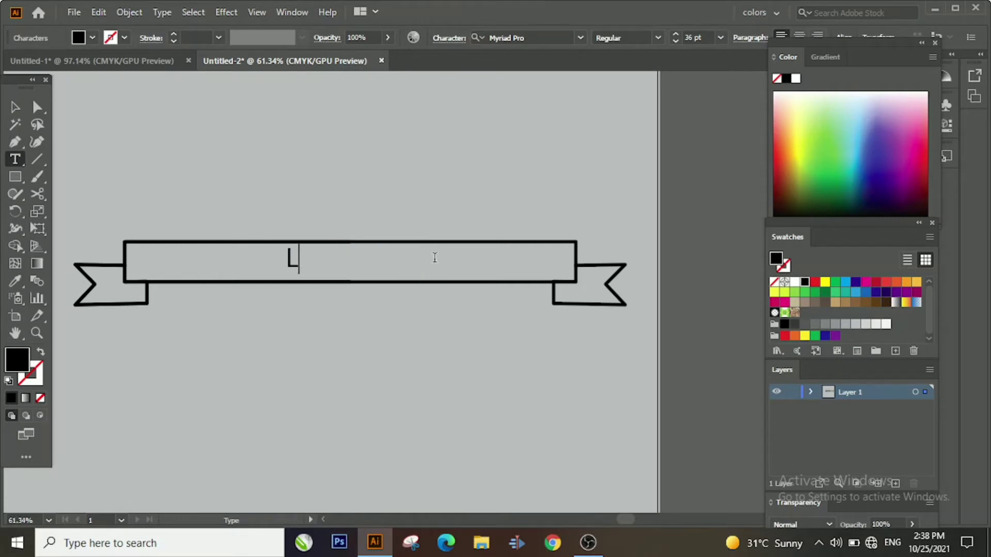
pyautogui.press('BackSpace')
pyautogui.write('TH')
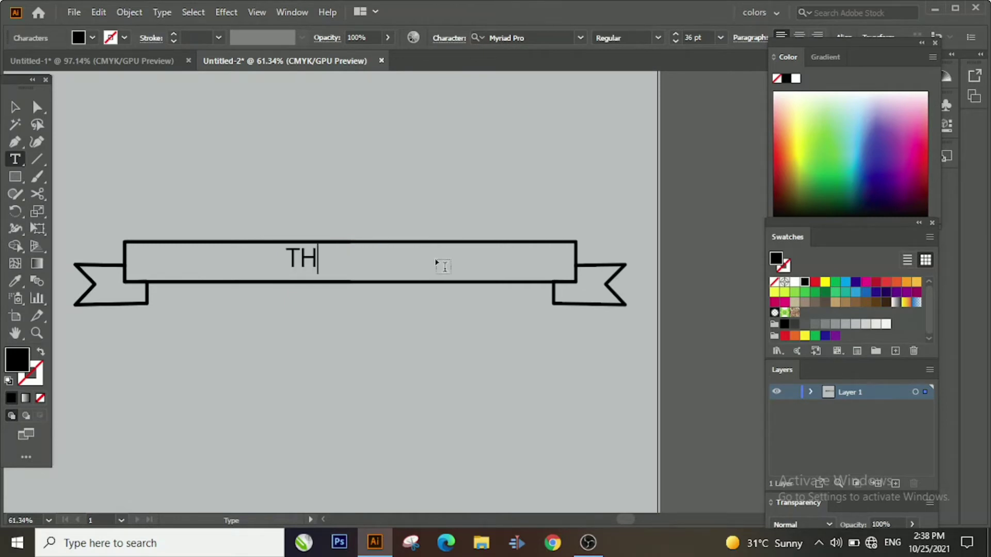
pyautogui.write('E AJMA')
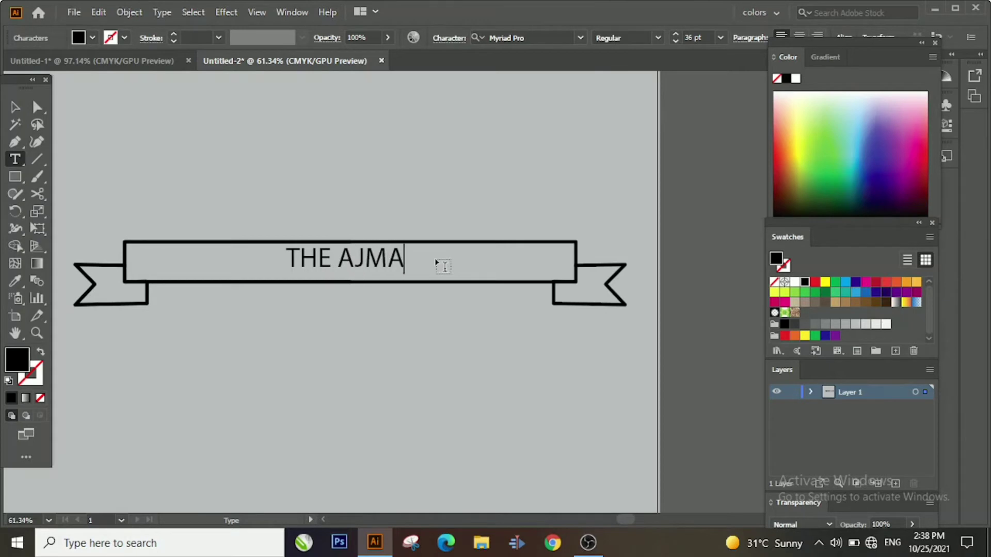
# Set THE AJMA to Bold and nudge it to the banner's center.
pyautogui.click(655, 40)
pyautogui.click(655, 178)
pyautogui.press('Escape')
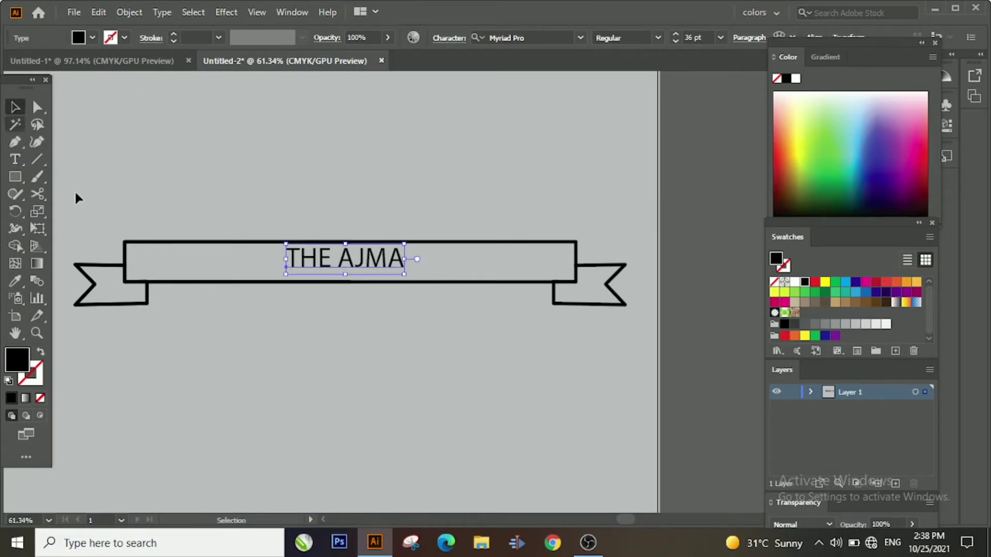
pyautogui.click(657, 38)
pyautogui.click(656, 181)
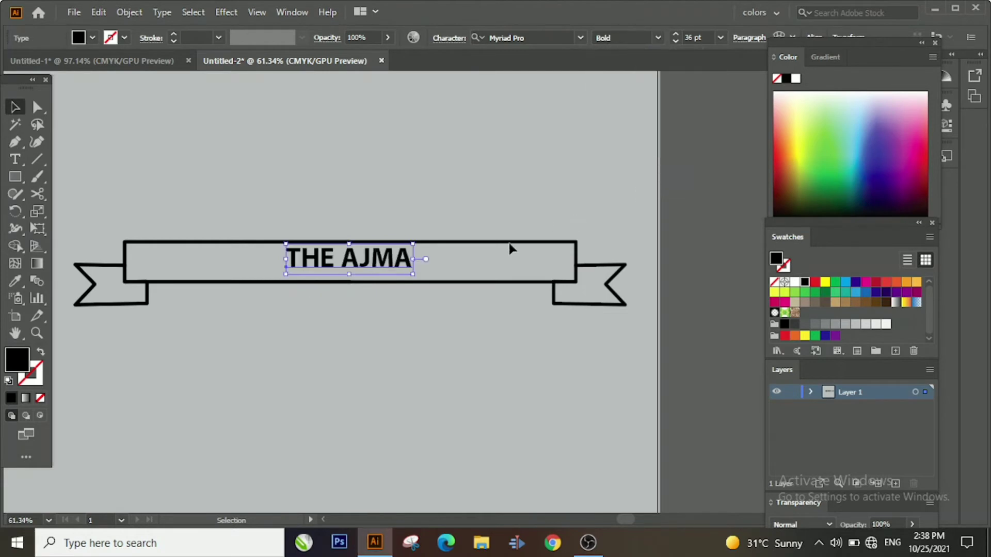
pyautogui.moveTo(358, 265); pyautogui.dragTo(357, 271)
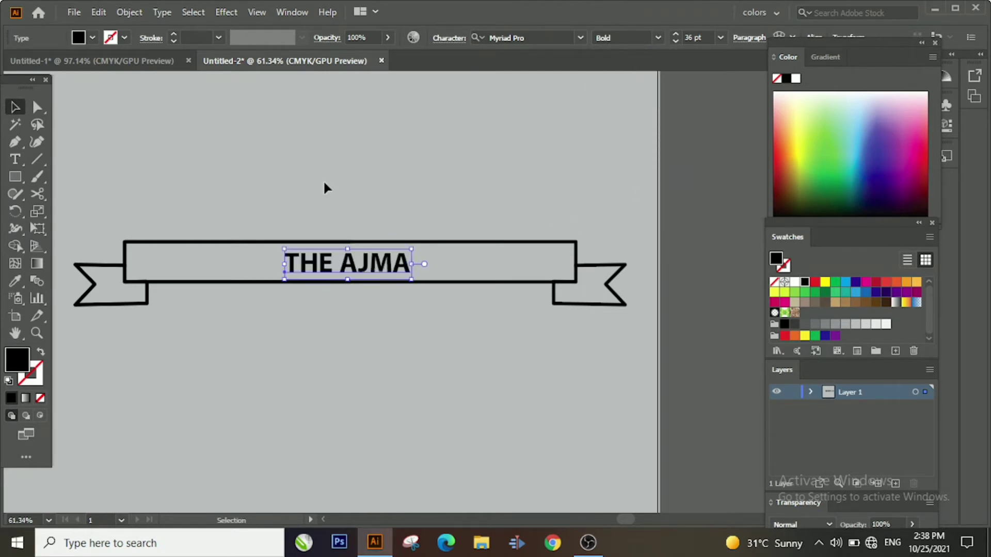
pyautogui.click(267, 131)
# Select all, group the ribbon with its text, and reposition the group.
pyautogui.scroll(-1, 317, 372)
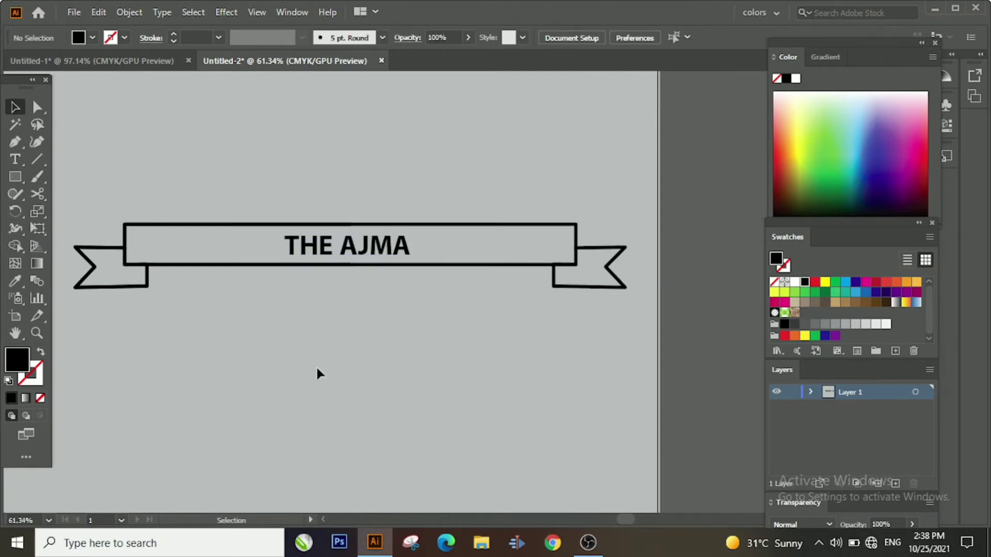
pyautogui.hotkey('ctrl', 'a')
pyautogui.rightClick(612, 345)
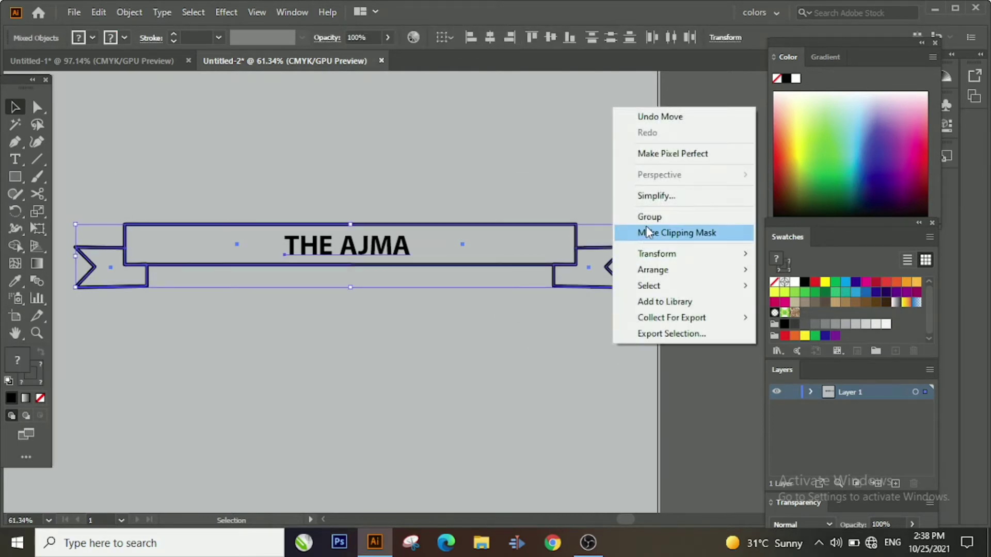
pyautogui.click(645, 215)
pyautogui.moveTo(418, 442); pyautogui.dragTo(514, 422)
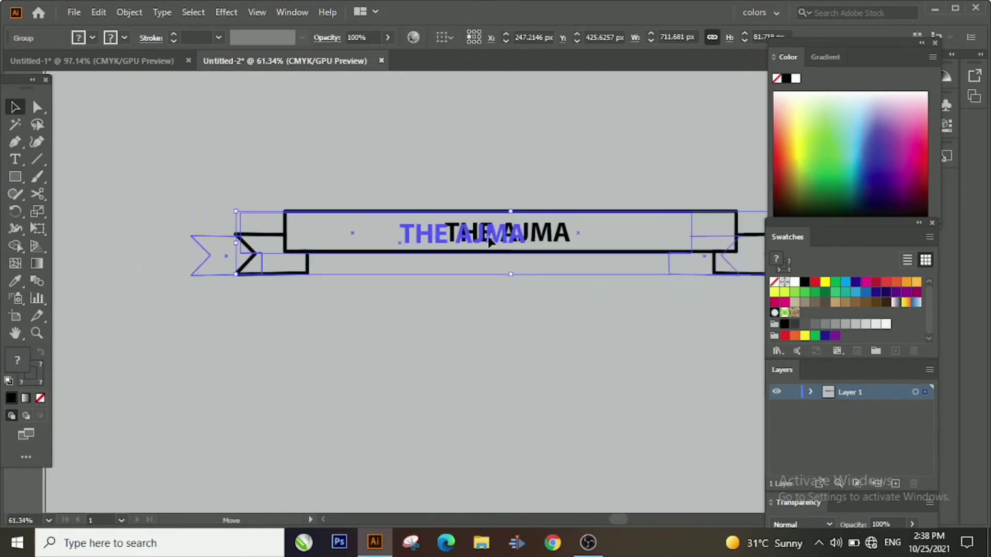
pyautogui.moveTo(575, 420); pyautogui.dragTo(505, 429)
pyautogui.click(577, 143)
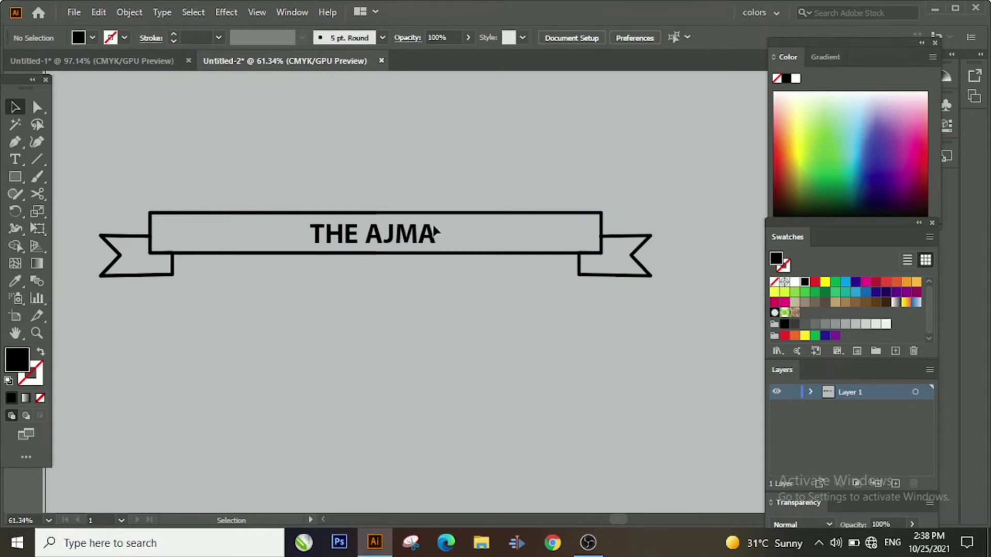
# Copy and paste the banner group, then move the banner lower on the artboard.
pyautogui.scroll(-2, 454, 281)
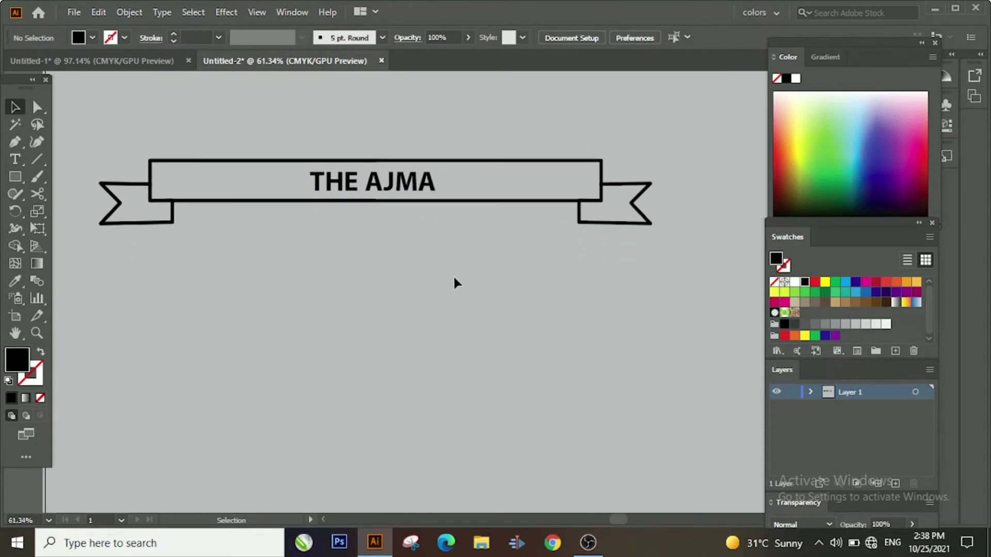
pyautogui.click(470, 201)
pyautogui.click(129, 11)
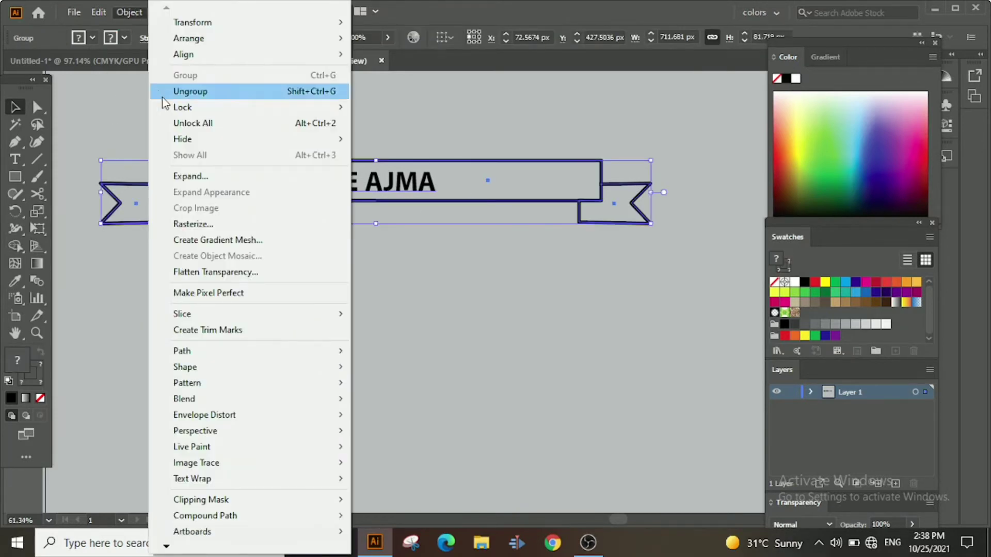
pyautogui.click(98, 12)
pyautogui.click(122, 82)
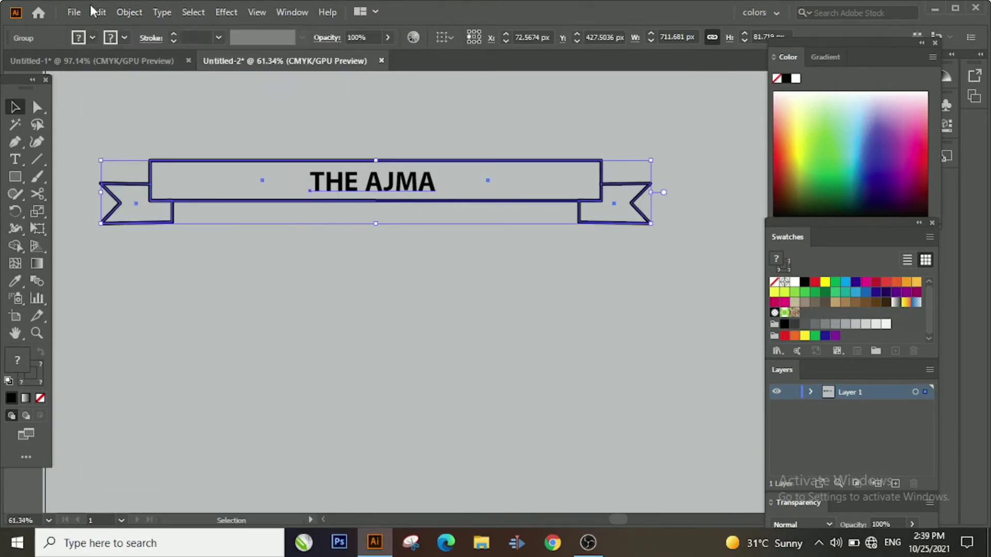
pyautogui.click(98, 12)
pyautogui.click(122, 98)
pyautogui.click(285, 226)
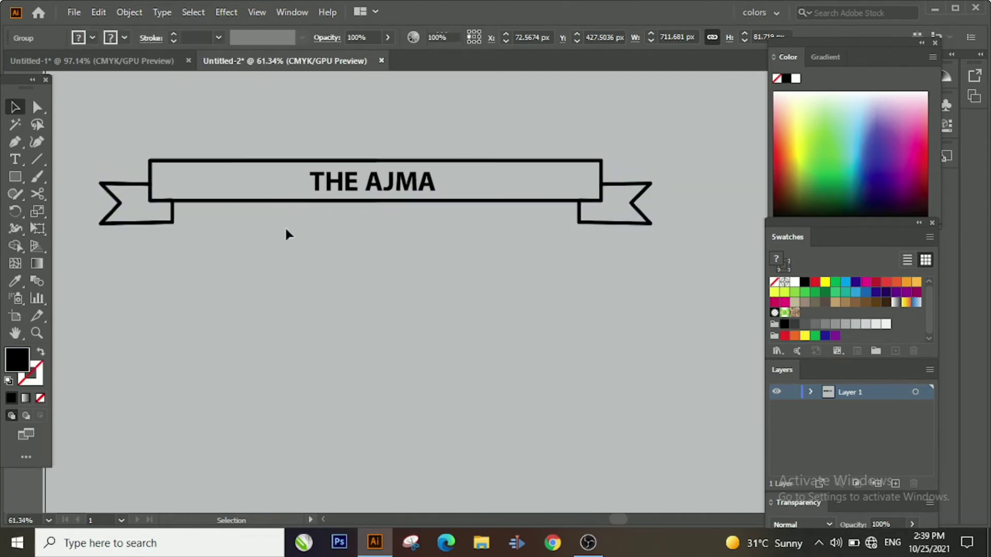
pyautogui.click(295, 202)
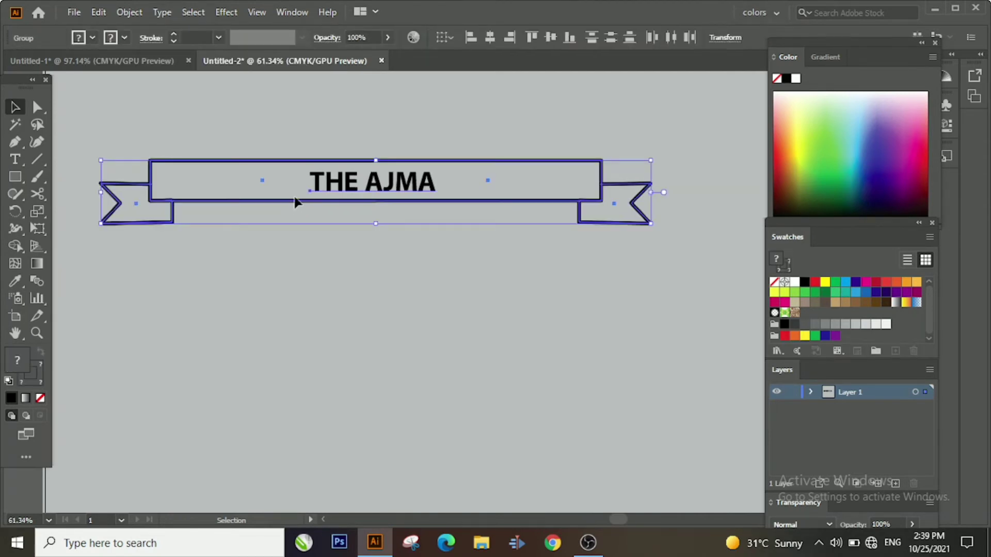
pyautogui.click(302, 285)
pyautogui.moveTo(305, 203); pyautogui.dragTo(290, 296)
# Paste another copy of the THE AJMA banner and place it above the original.
pyautogui.rightClick(290, 296)
pyautogui.click(256, 153)
pyautogui.click(129, 12)
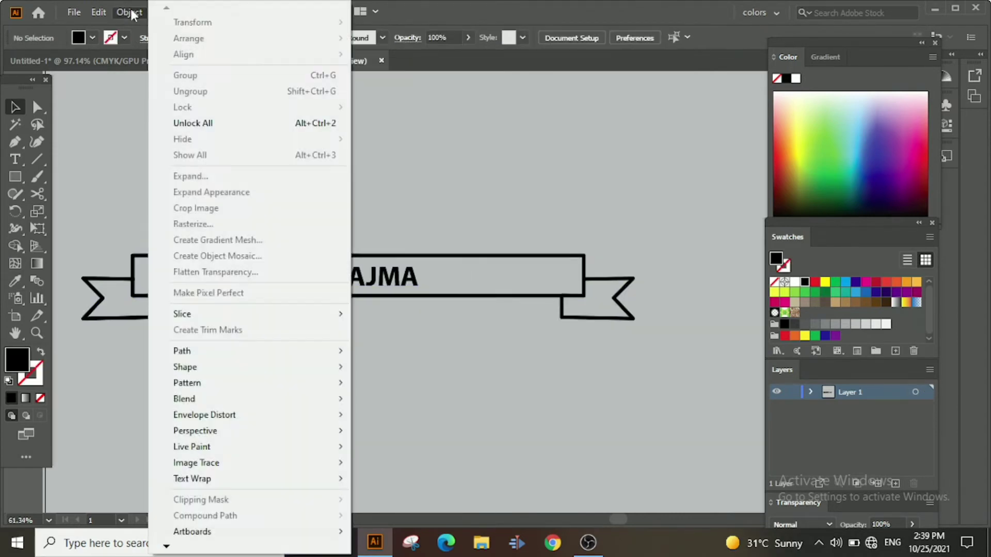
pyautogui.click(98, 12)
pyautogui.click(120, 126)
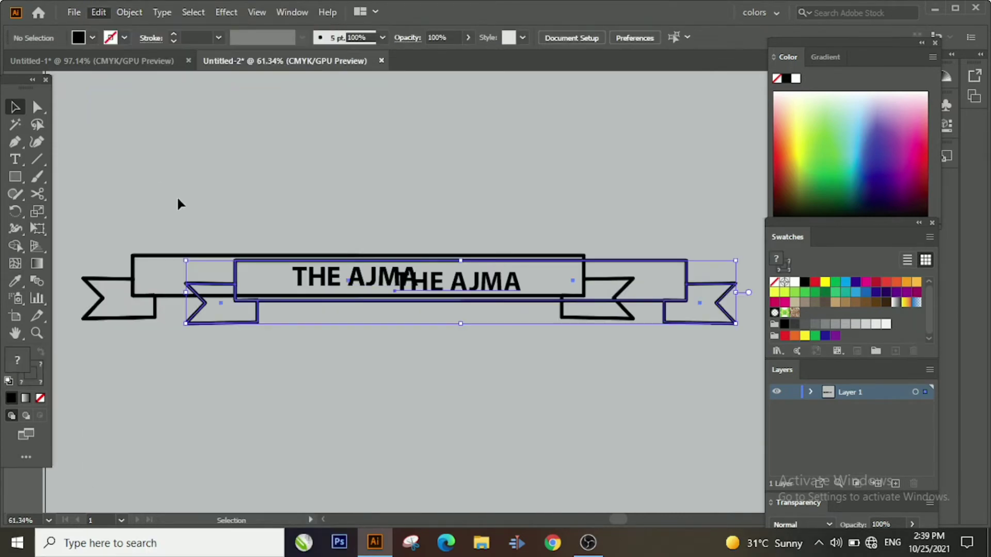
pyautogui.click(297, 255)
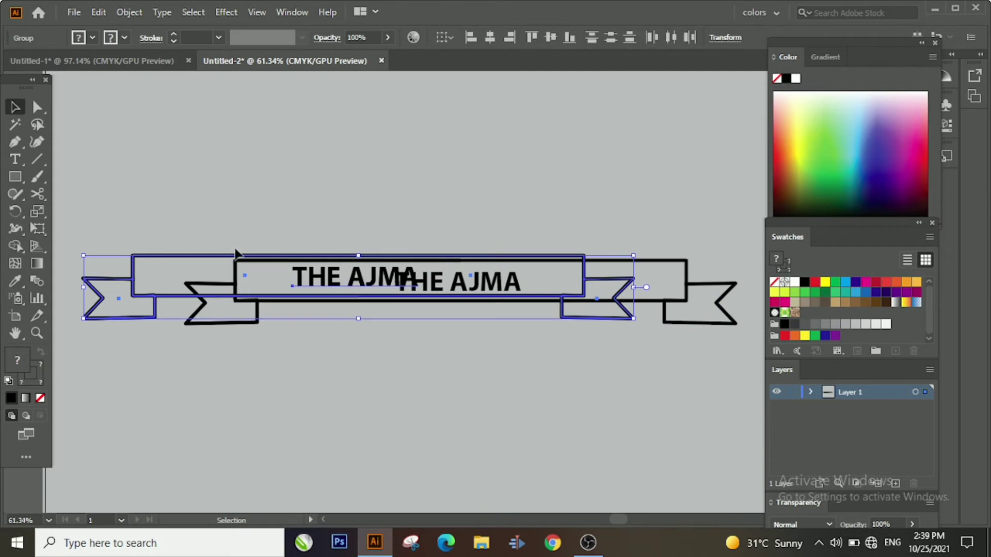
pyautogui.keyDown('shift'); pyautogui.click(236, 280); pyautogui.keyUp('shift')
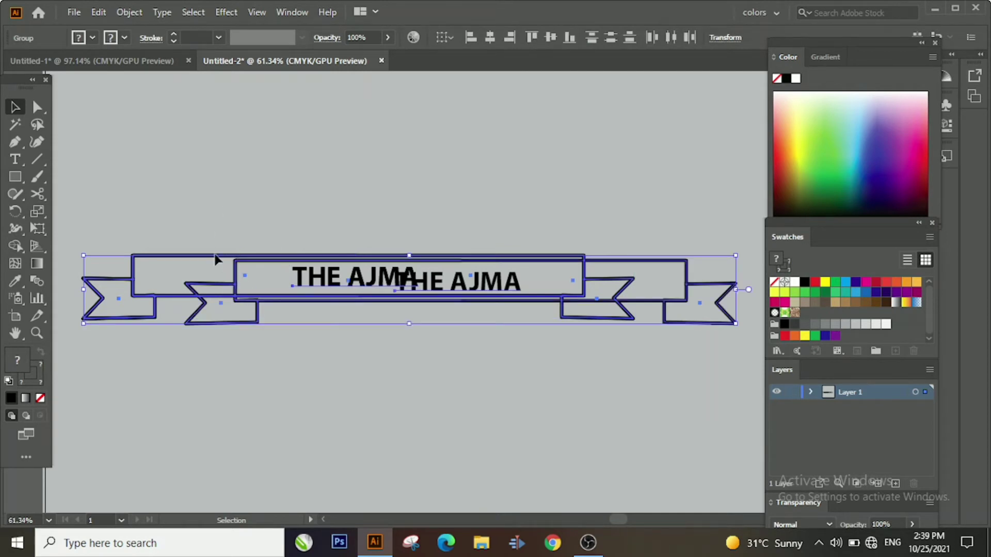
pyautogui.click(260, 237)
pyautogui.moveTo(129, 277); pyautogui.dragTo(135, 193)
# Ungroup the top banner, then Shift-select its pieces and regroup them.
pyautogui.rightClick(282, 199)
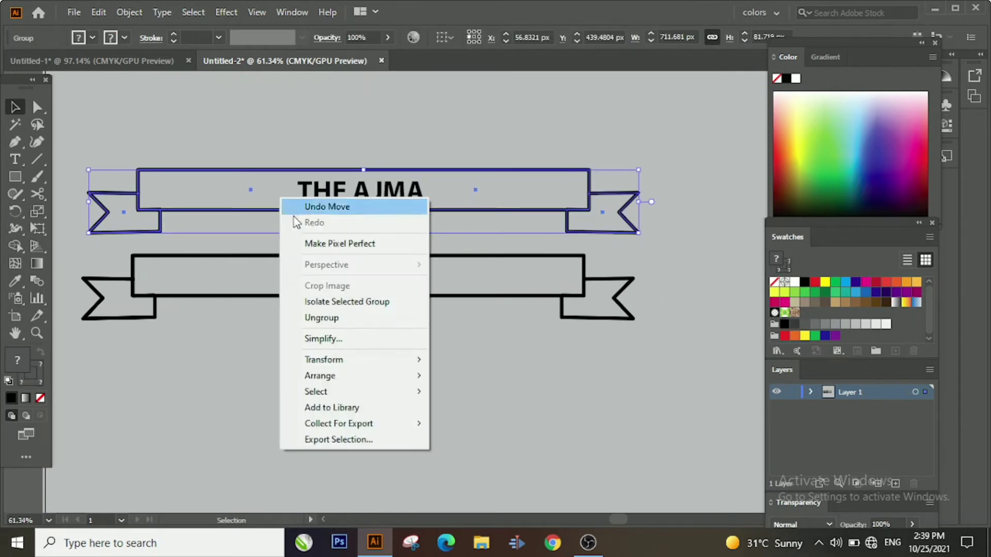
pyautogui.click(333, 318)
pyautogui.click(414, 319)
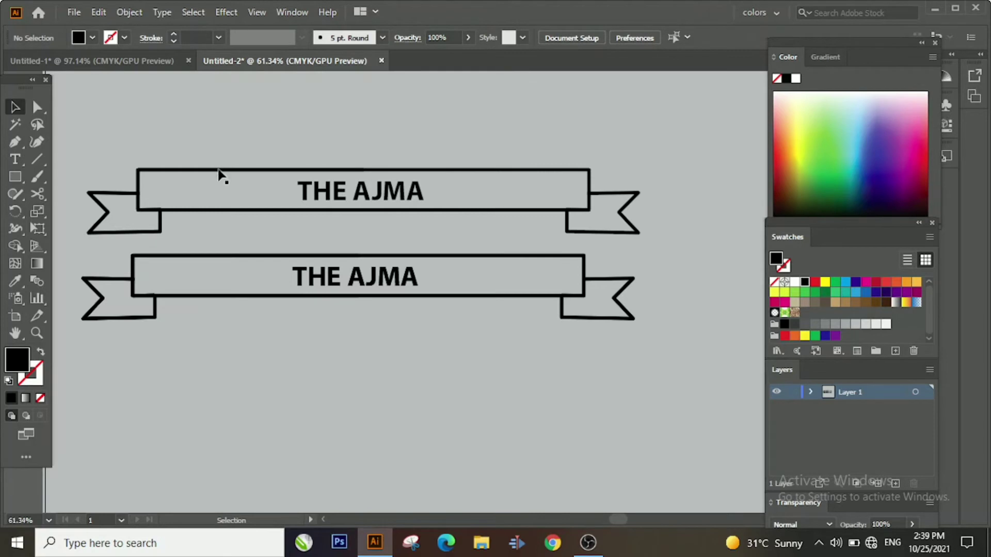
pyautogui.moveTo(227, 209); pyautogui.dragTo(251, 214)
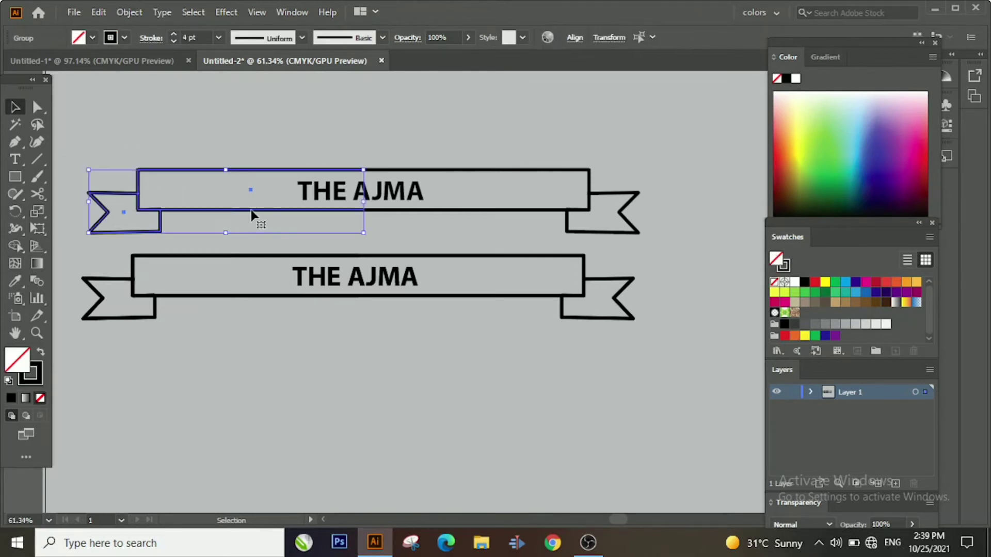
pyautogui.press('shift')
pyautogui.moveTo(608, 227); pyautogui.dragTo(625, 231)
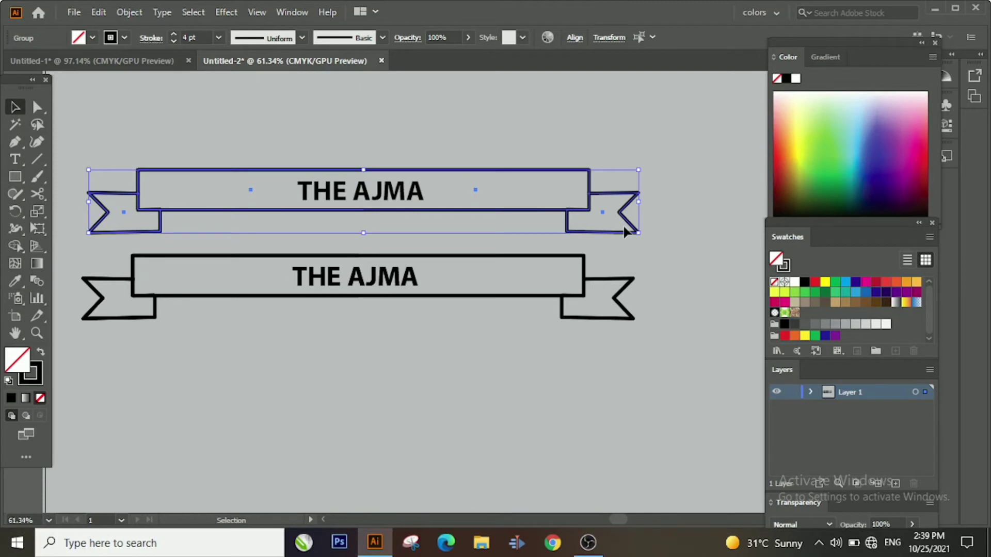
pyautogui.rightClick(624, 231)
pyautogui.click(661, 336)
pyautogui.click(448, 247)
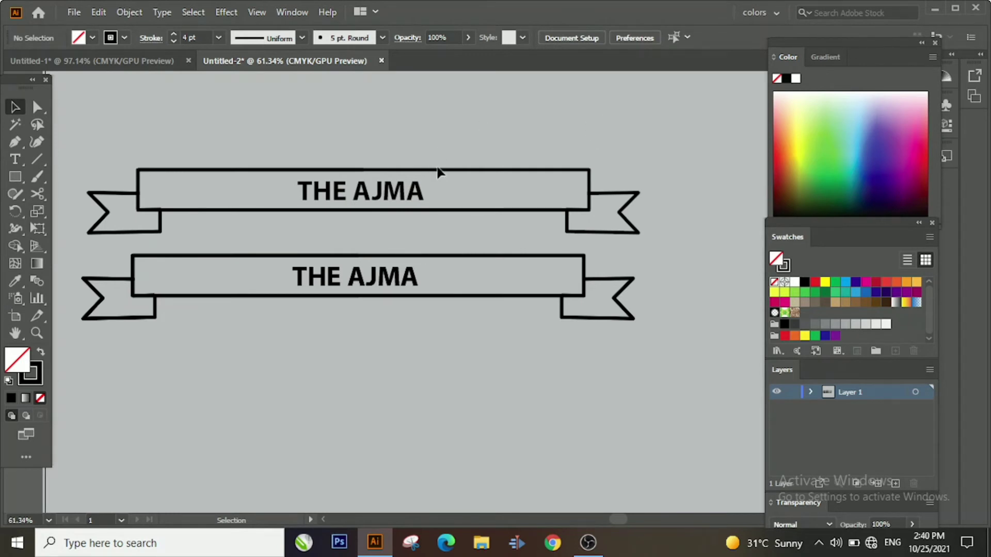
pyautogui.click(459, 209)
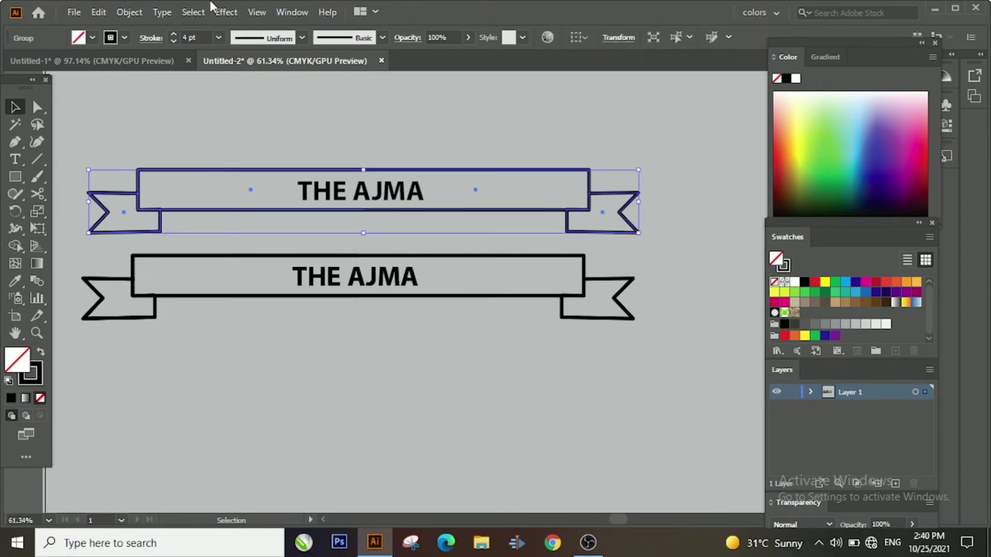
# Apply a Flag warp to the top banner with about 28% bend plus horizontal and vertical distortion.
pyautogui.click(227, 13)
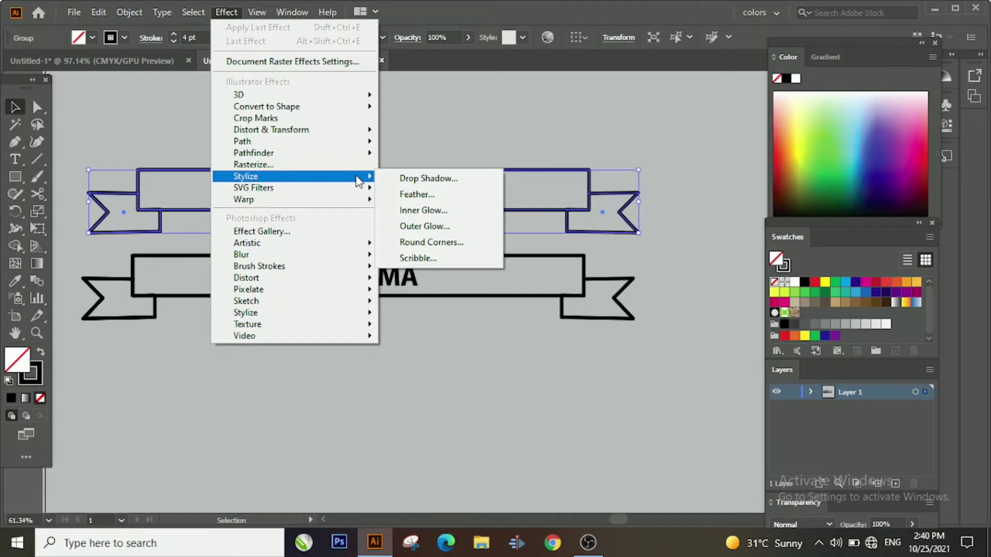
pyautogui.moveTo(294, 200)
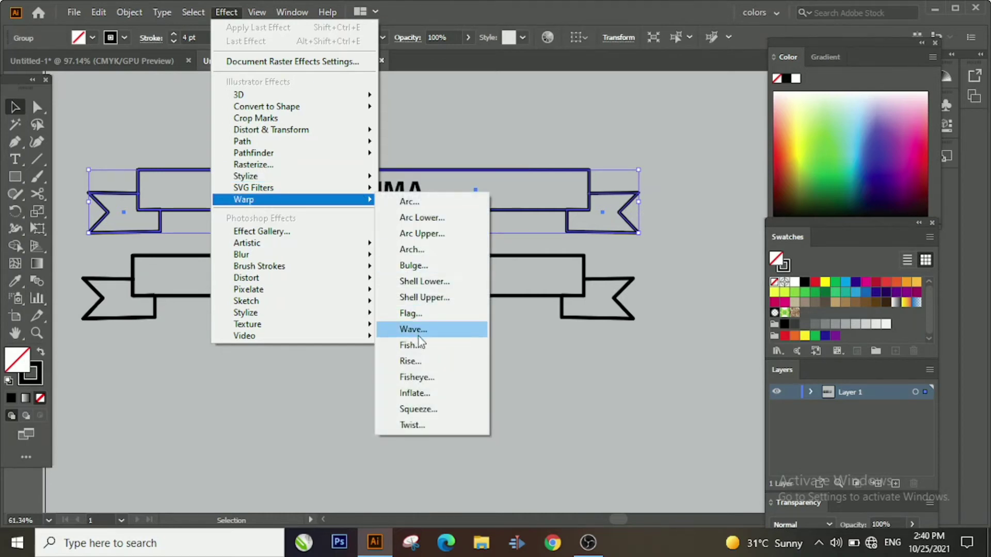
pyautogui.click(430, 316)
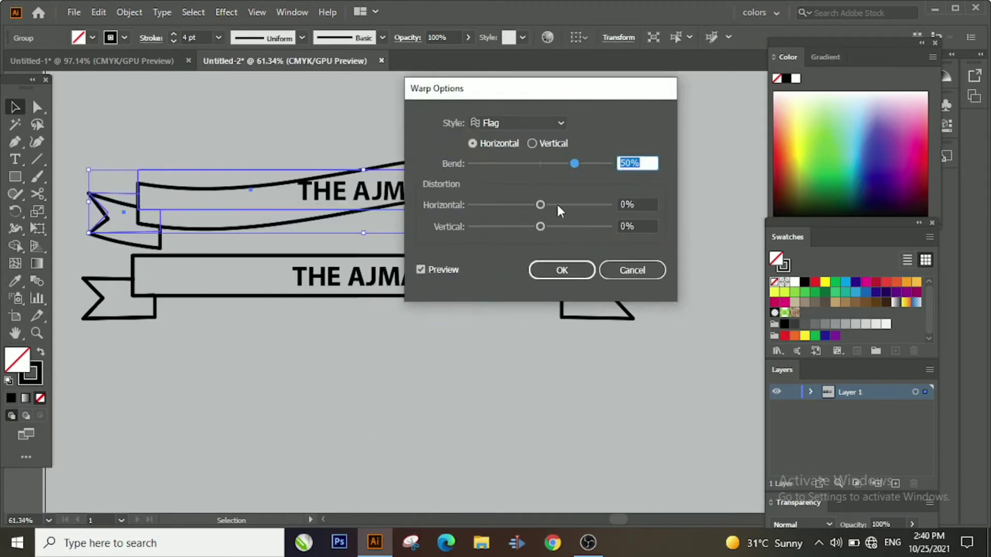
pyautogui.moveTo(540, 205); pyautogui.dragTo(556, 205)
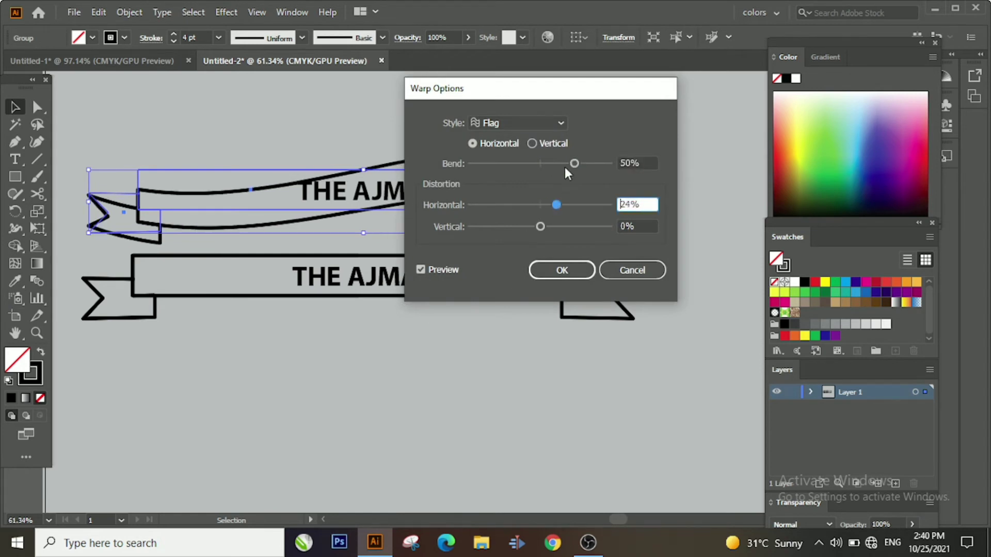
pyautogui.moveTo(574, 163)
pyautogui.mouseDown()
pyautogui.moveTo(457, 165)
pyautogui.moveTo(559, 164)
pyautogui.mouseUp()
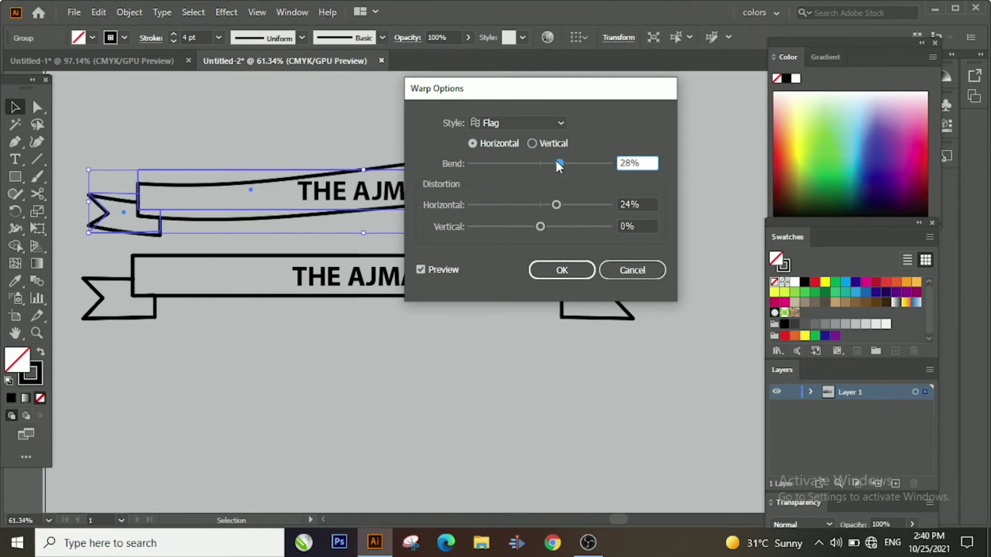
pyautogui.moveTo(541, 227)
pyautogui.mouseDown()
pyautogui.moveTo(514, 227)
pyautogui.moveTo(567, 225)
pyautogui.moveTo(542, 227)
pyautogui.mouseUp()
pyautogui.click(561, 270)
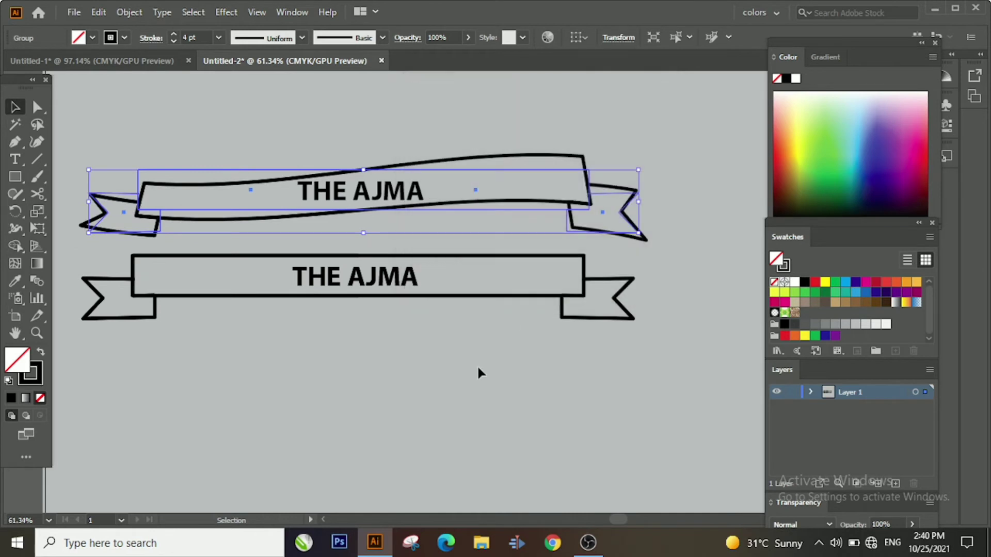
pyautogui.click(447, 317)
# Copy the straight banner and position the copy below the other two.
pyautogui.click(419, 198)
pyautogui.doubleClick(419, 198)
pyautogui.hotkey('ctrl', 'a')
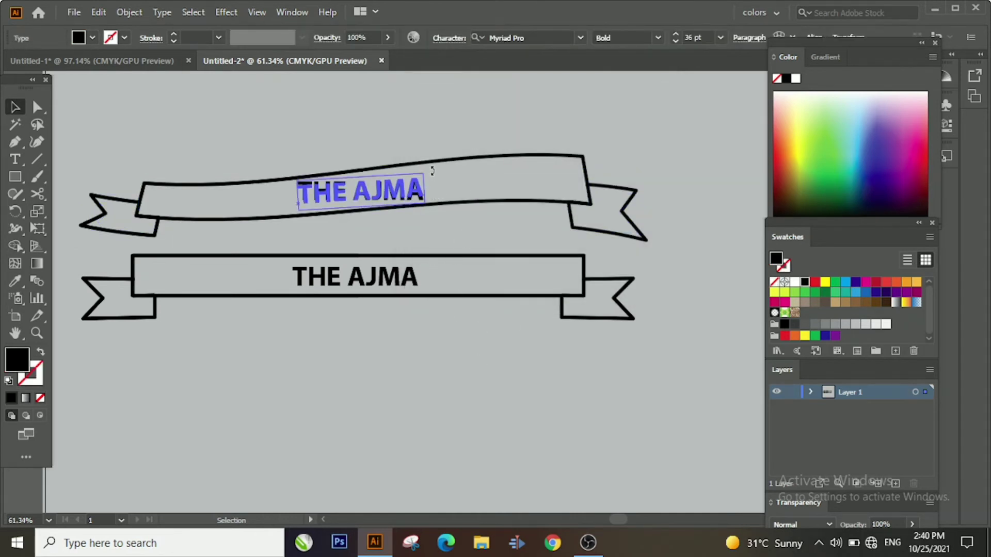
pyautogui.click(438, 219)
pyautogui.scroll(-2, 410, 284)
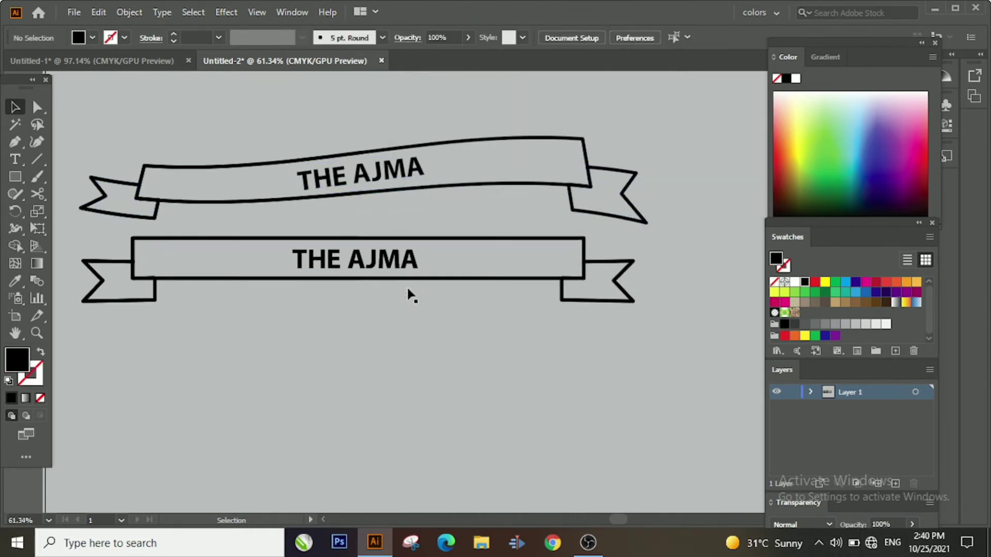
pyautogui.moveTo(421, 260); pyautogui.dragTo(421, 281)
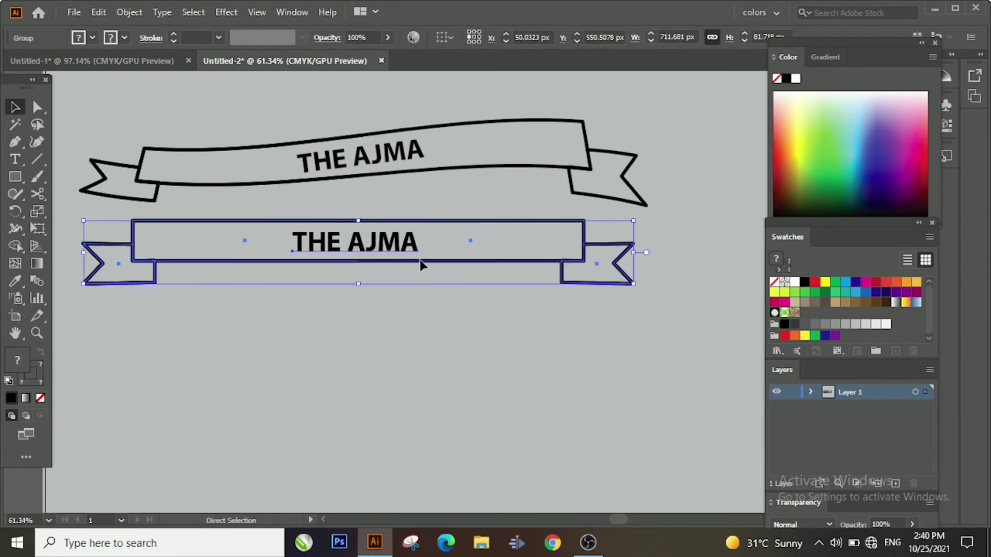
pyautogui.click(407, 317)
pyautogui.moveTo(380, 299)
pyautogui.mouseDown()
pyautogui.moveTo(287, 362)
pyautogui.moveTo(280, 347)
pyautogui.mouseUp()
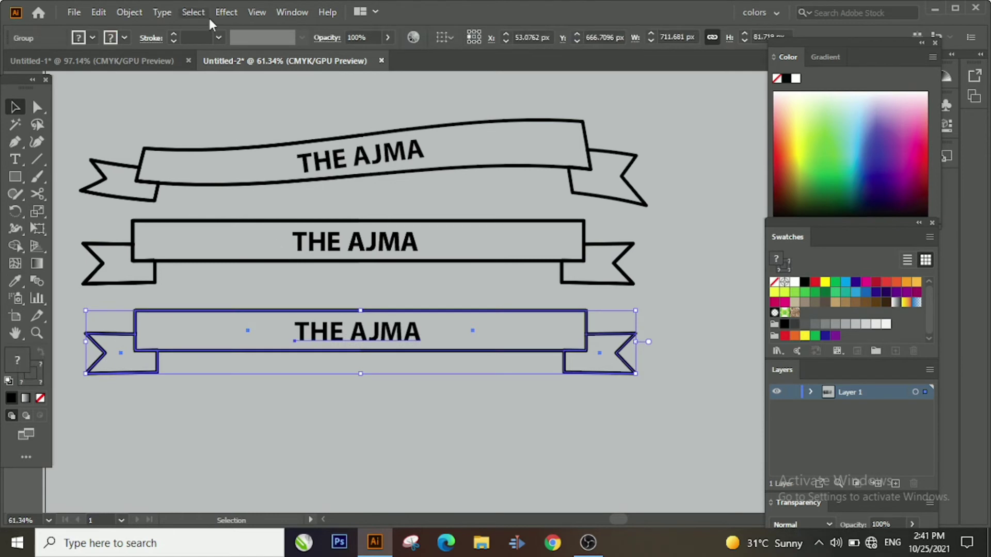
# Warp the new copy with Shell Upper at 0% horizontal distortion and 37% bend, then move it lower.
pyautogui.click(226, 11)
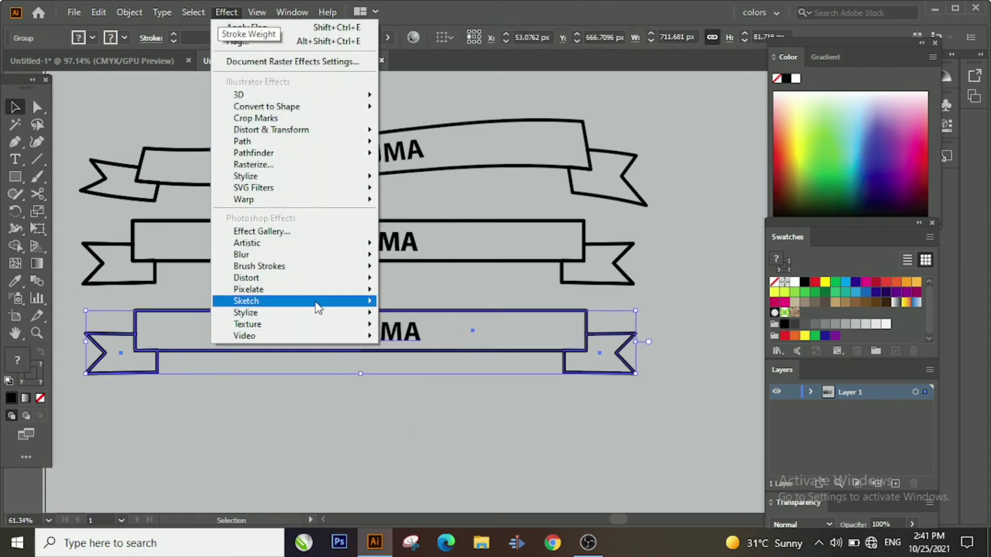
pyautogui.moveTo(243, 199)
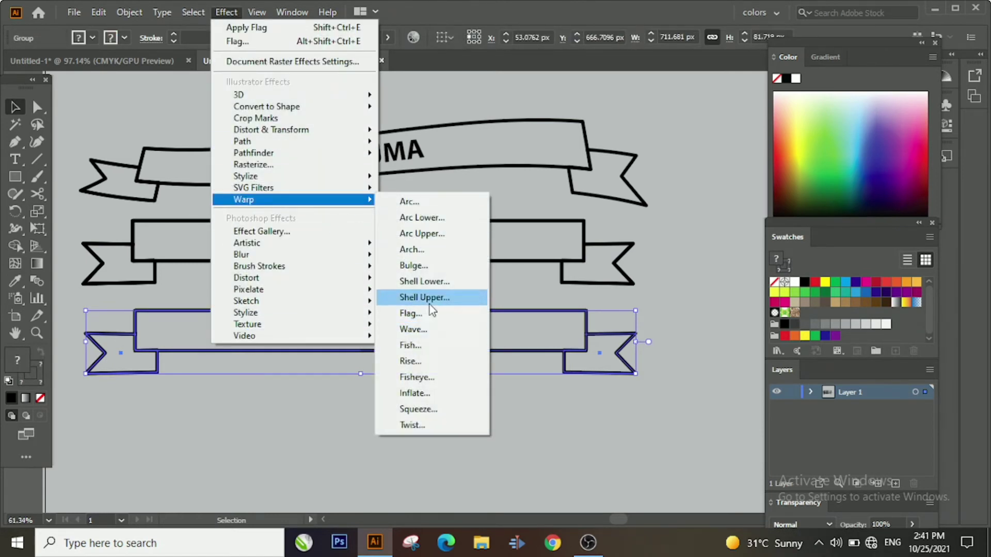
pyautogui.click(429, 299)
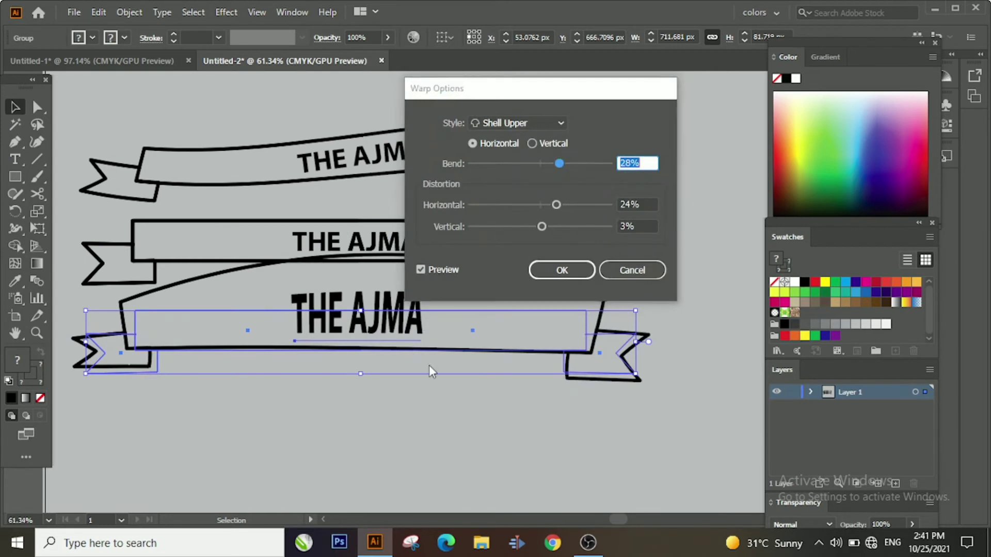
pyautogui.moveTo(556, 205)
pyautogui.mouseDown()
pyautogui.moveTo(571, 209)
pyautogui.moveTo(541, 212)
pyautogui.mouseUp()
pyautogui.moveTo(558, 164)
pyautogui.mouseDown()
pyautogui.moveTo(584, 162)
pyautogui.moveTo(508, 166)
pyautogui.moveTo(559, 166)
pyautogui.mouseUp()
pyautogui.click(533, 277)
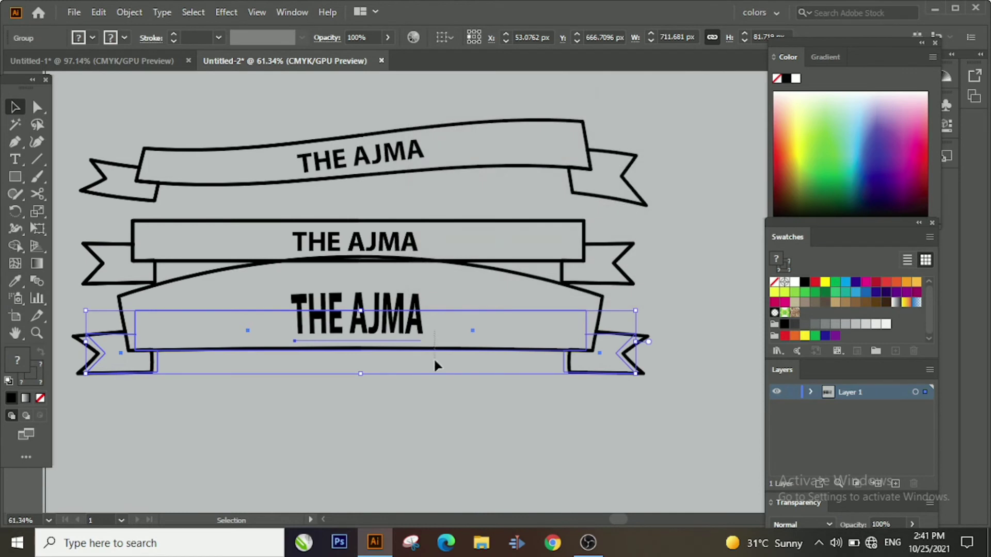
pyautogui.click(421, 415)
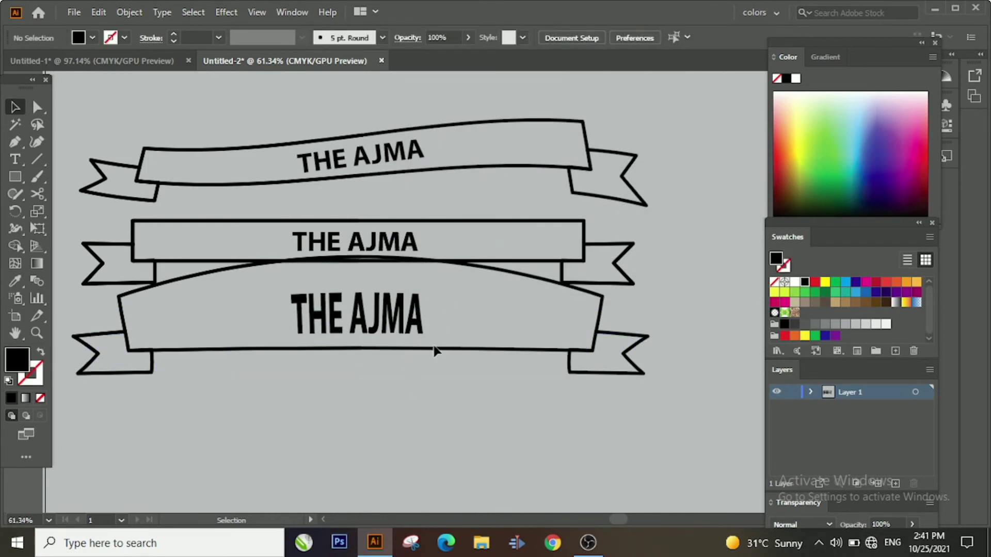
pyautogui.moveTo(433, 351); pyautogui.dragTo(417, 392)
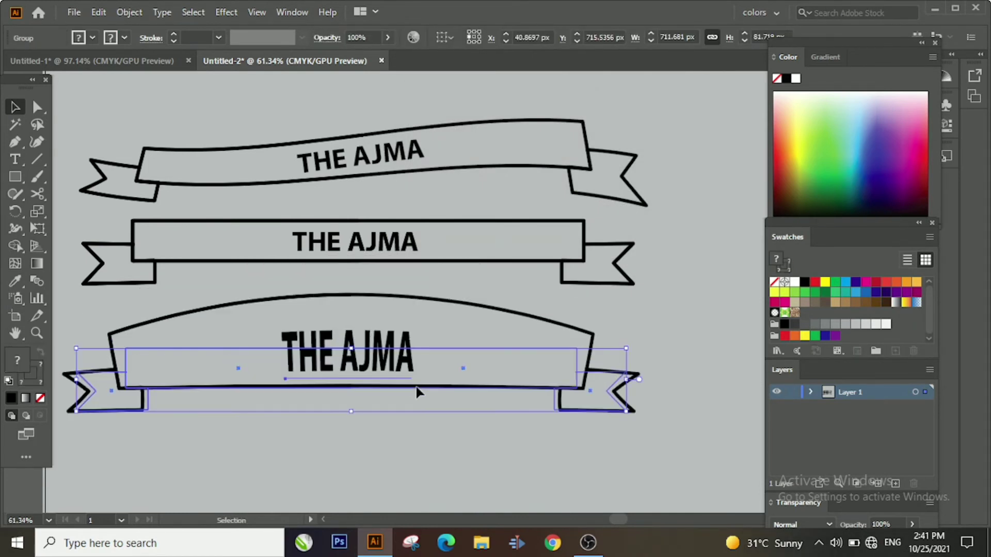
# Duplicate the middle straight banner and move the copy to the bottom.
pyautogui.click(646, 314)
pyautogui.scroll(-2, 646, 315)
pyautogui.click(465, 227)
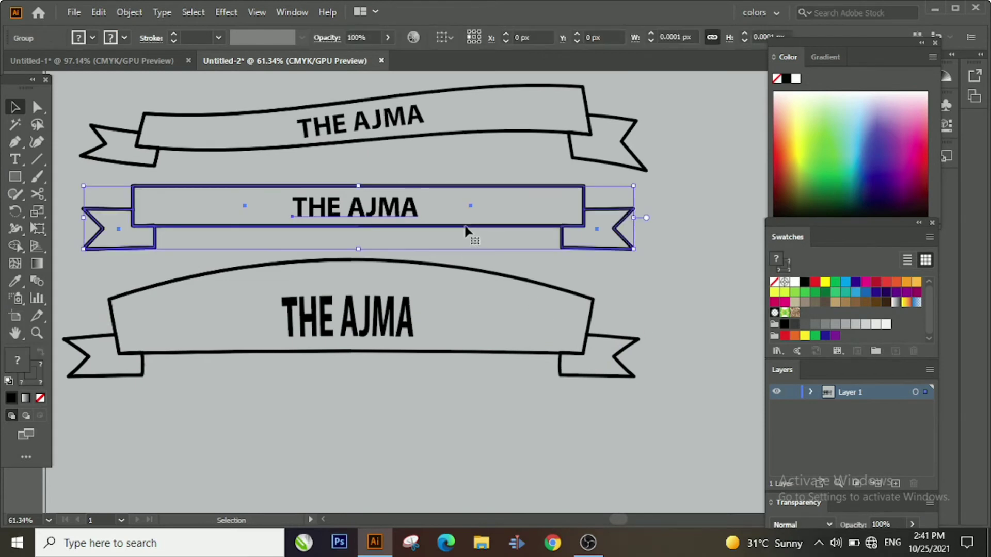
pyautogui.press('a')
pyautogui.hotkey('ctrl', 'v')
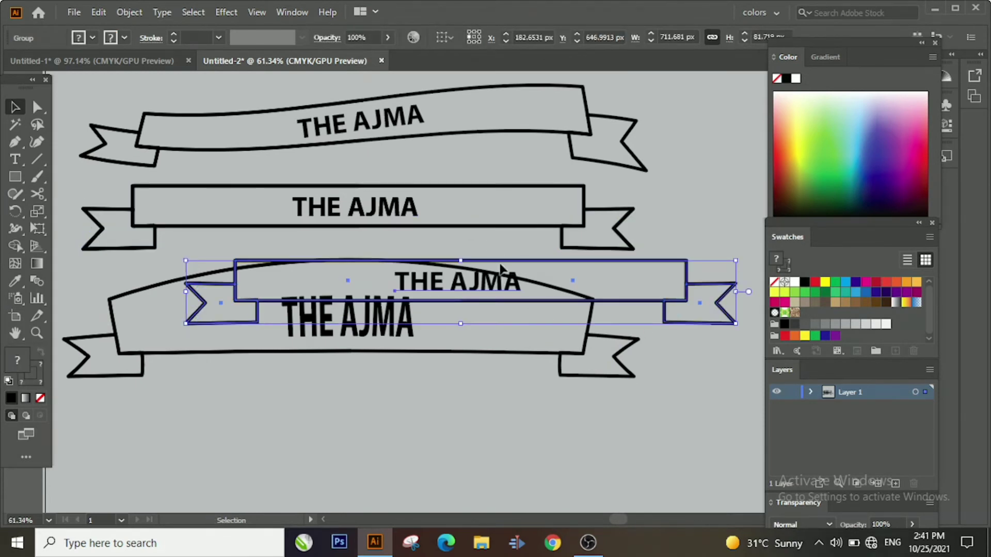
pyautogui.keyDown('shift'); pyautogui.click(502, 274); pyautogui.keyUp('shift')
pyautogui.moveTo(508, 276)
pyautogui.mouseDown()
pyautogui.moveTo(463, 369)
pyautogui.moveTo(447, 304)
pyautogui.mouseUp()
pyautogui.click(541, 328)
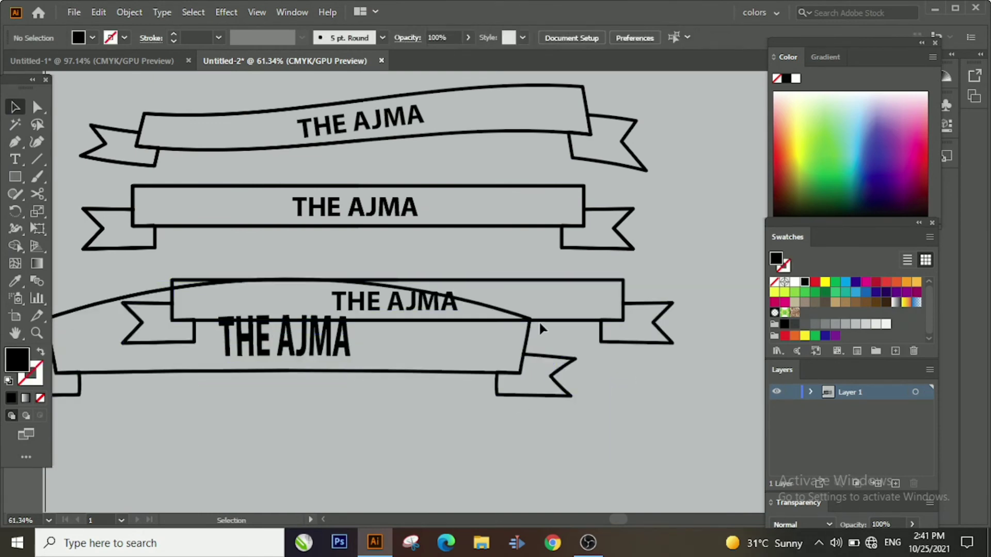
pyautogui.moveTo(540, 328); pyautogui.dragTo(517, 477)
# Give the bottom banner an Inflate warp, after briefly trying Shell Upper.
pyautogui.click(226, 12)
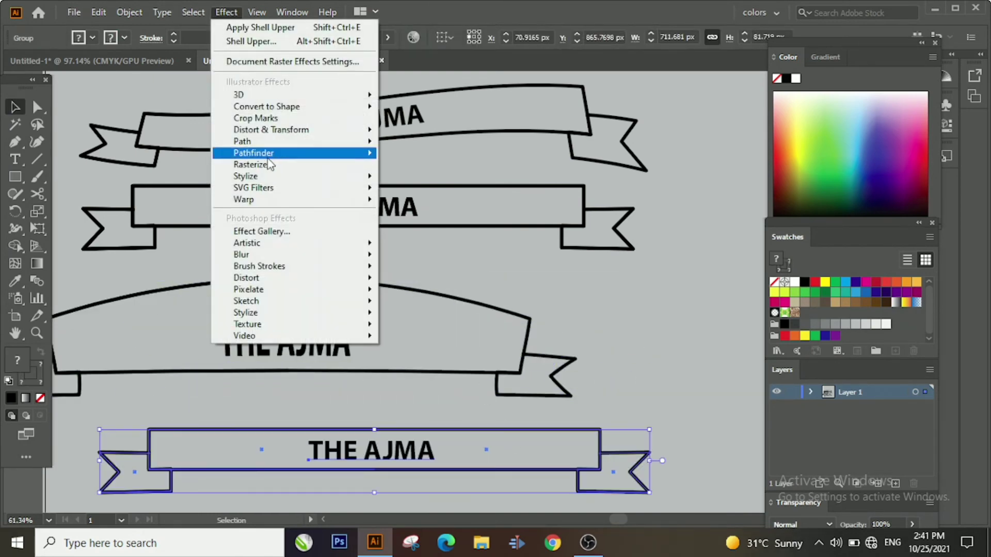
pyautogui.moveTo(244, 199)
pyautogui.click(429, 405)
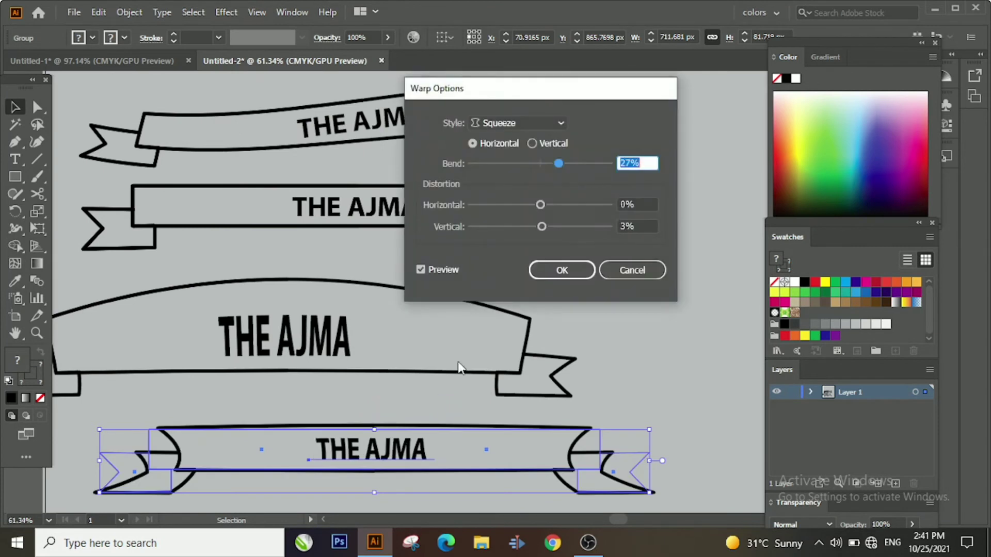
pyautogui.click(564, 122)
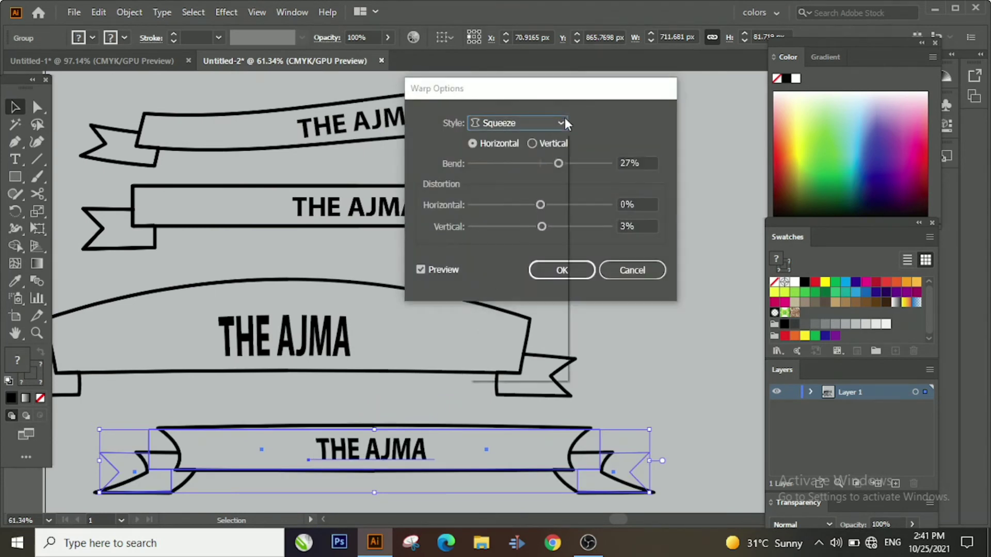
pyautogui.click(525, 239)
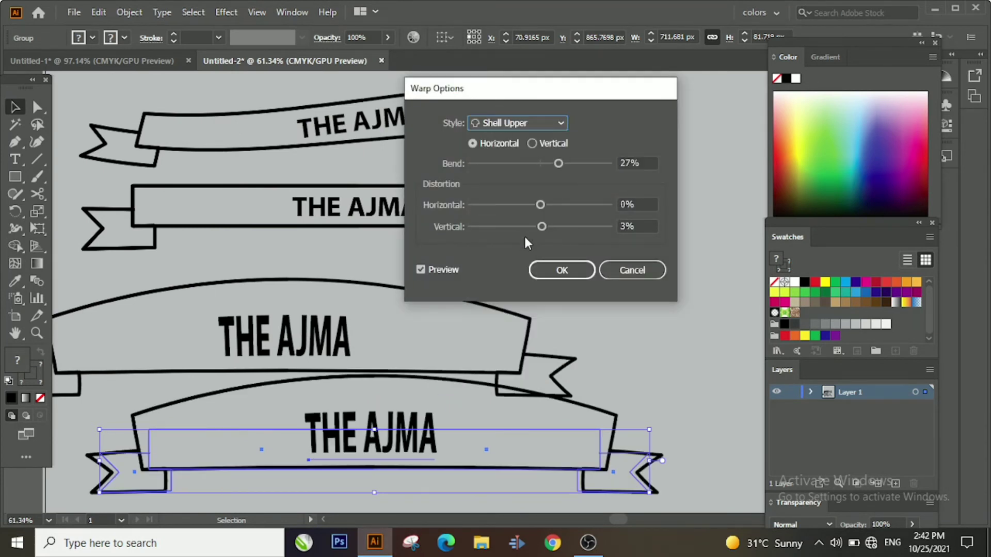
pyautogui.click(535, 122)
pyautogui.click(516, 347)
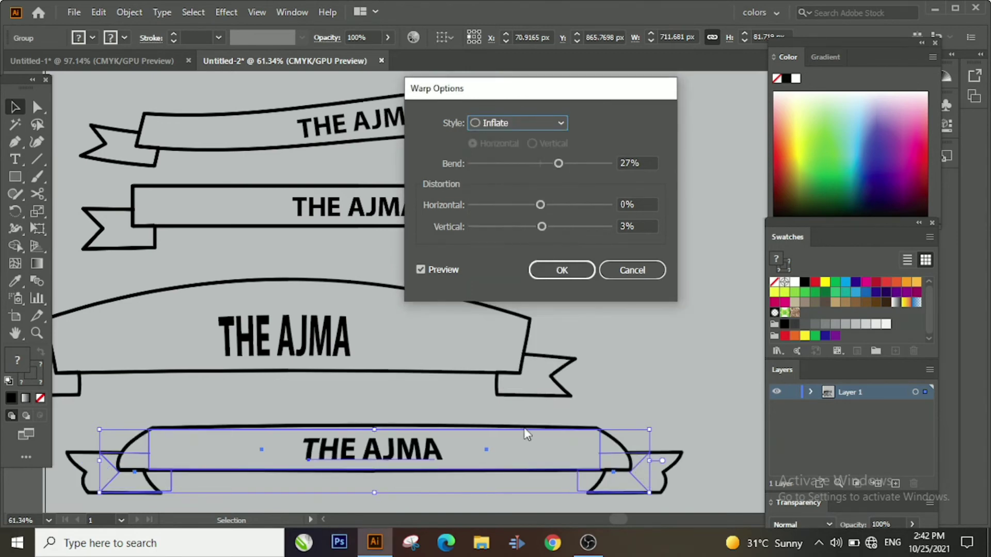
pyautogui.click(562, 269)
pyautogui.click(589, 404)
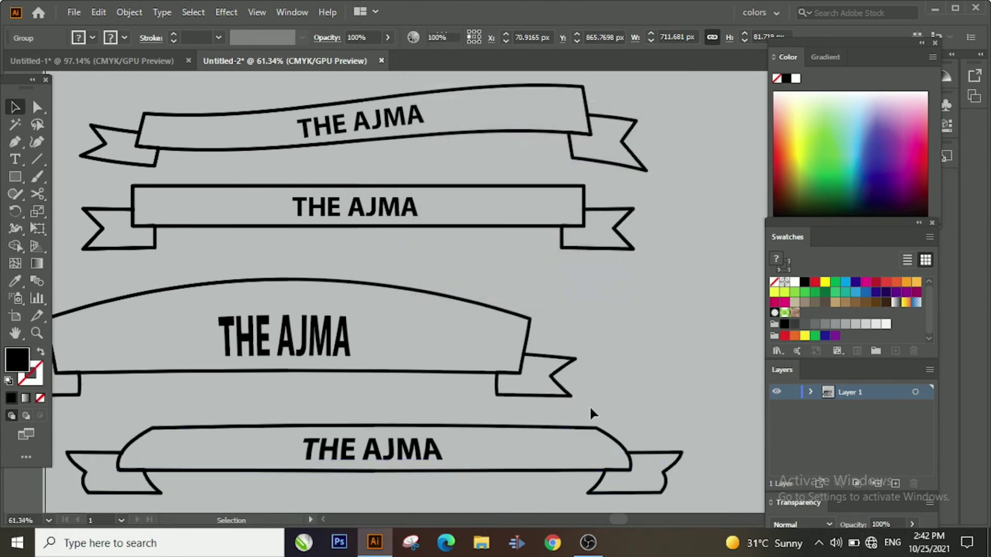
# Zoom out to the whole artboard and nudge the top two banners slightly.
pyautogui.click(37, 333)
pyautogui.moveTo(392, 260); pyautogui.dragTo(314, 278)
pyautogui.scroll(2, 314, 279)
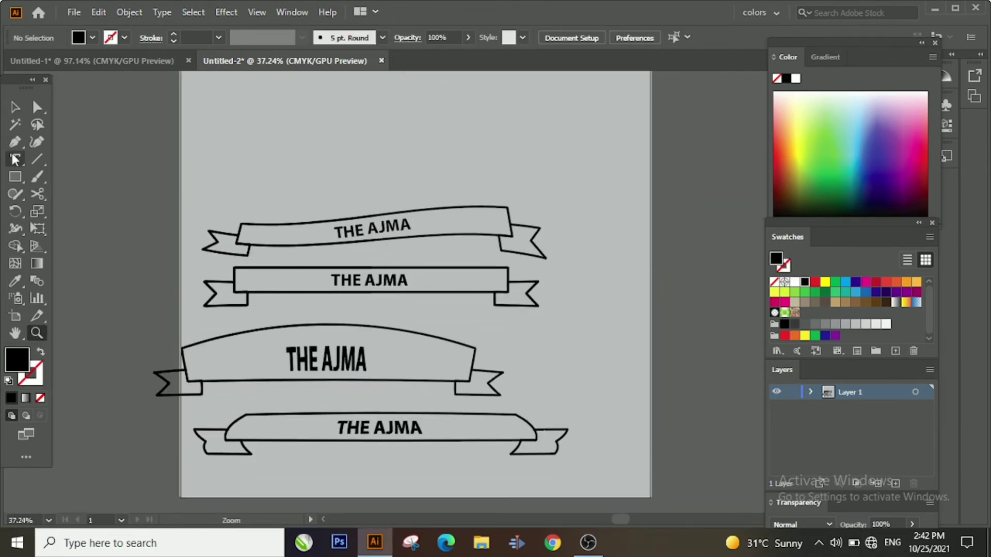
pyautogui.click(14, 107)
pyautogui.moveTo(360, 227); pyautogui.dragTo(393, 149)
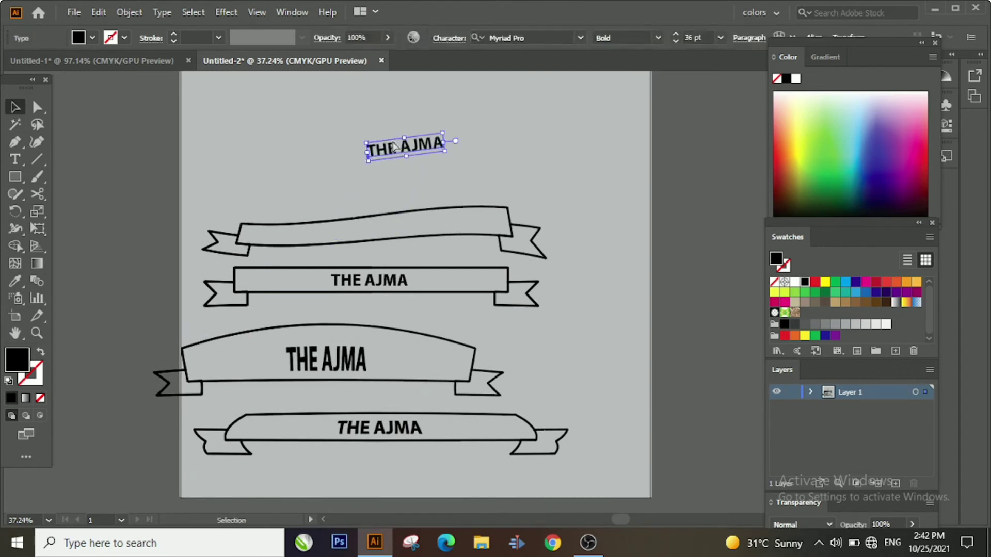
pyautogui.hotkey('ctrl', 'z')
pyautogui.moveTo(336, 197); pyautogui.dragTo(387, 240)
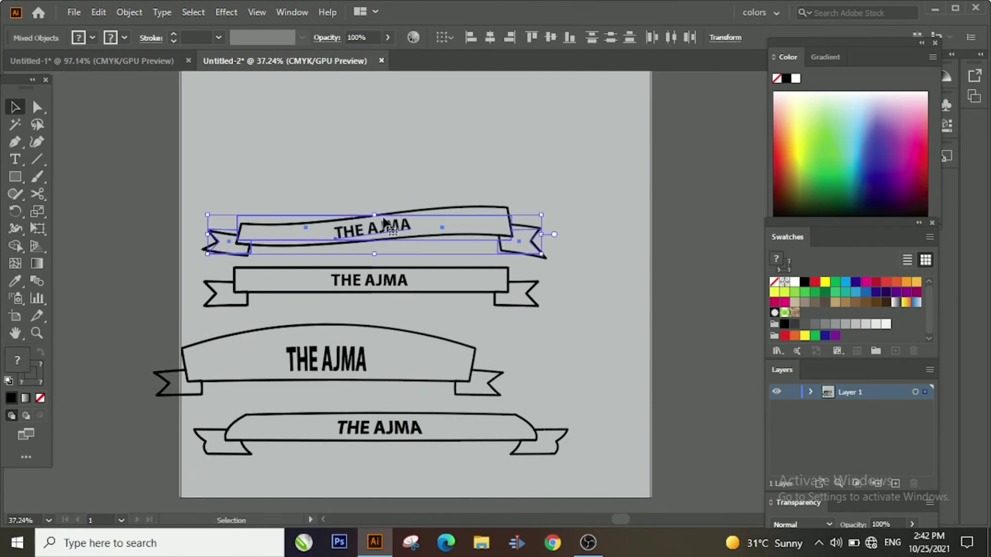
pyautogui.click(398, 185)
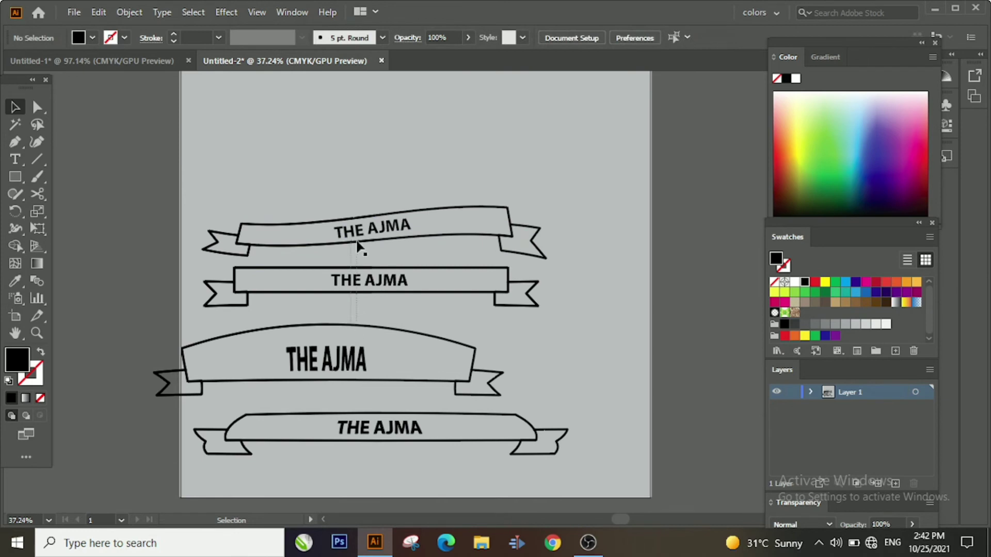
pyautogui.moveTo(356, 243)
pyautogui.mouseDown()
pyautogui.moveTo(334, 298)
pyautogui.moveTo(341, 293)
pyautogui.mouseUp()
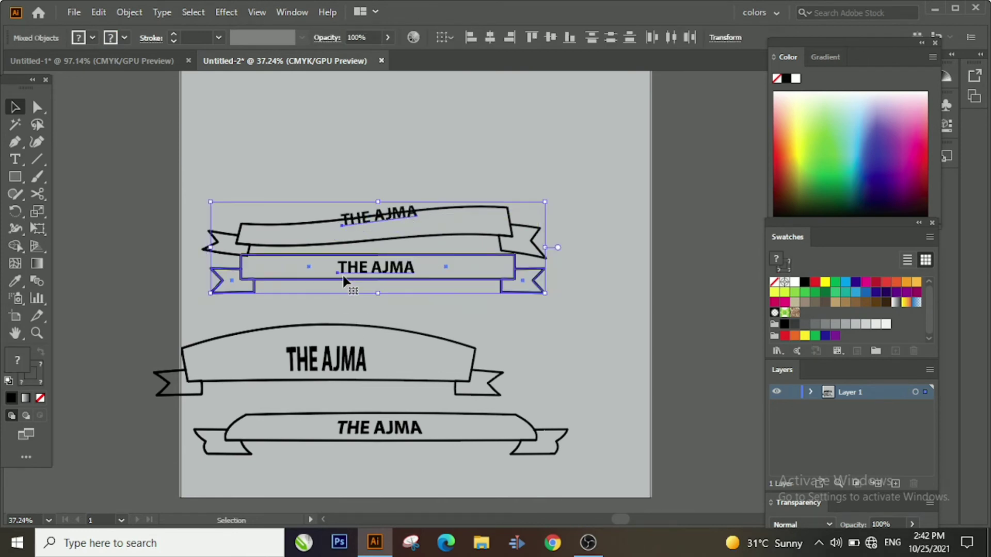
pyautogui.click(411, 193)
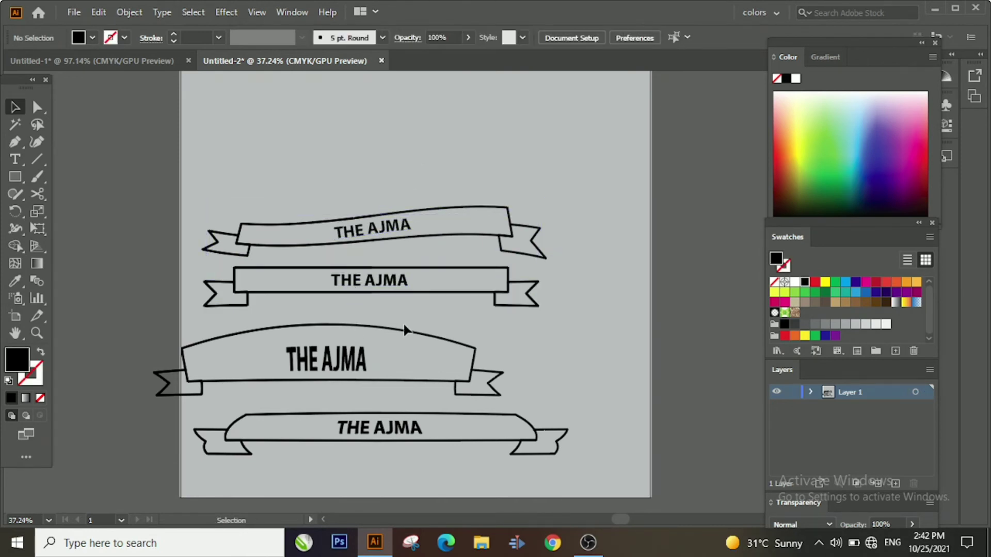
# Move the inflated banner up to the top of the artboard.
pyautogui.click(405, 336)
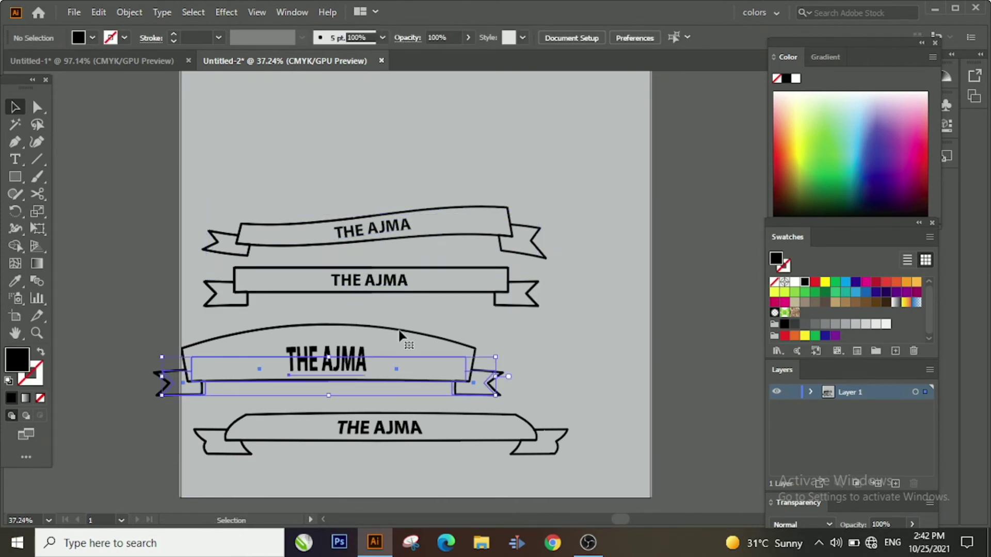
pyautogui.rightClick(433, 373)
pyautogui.click(413, 453)
pyautogui.rightClick(404, 453)
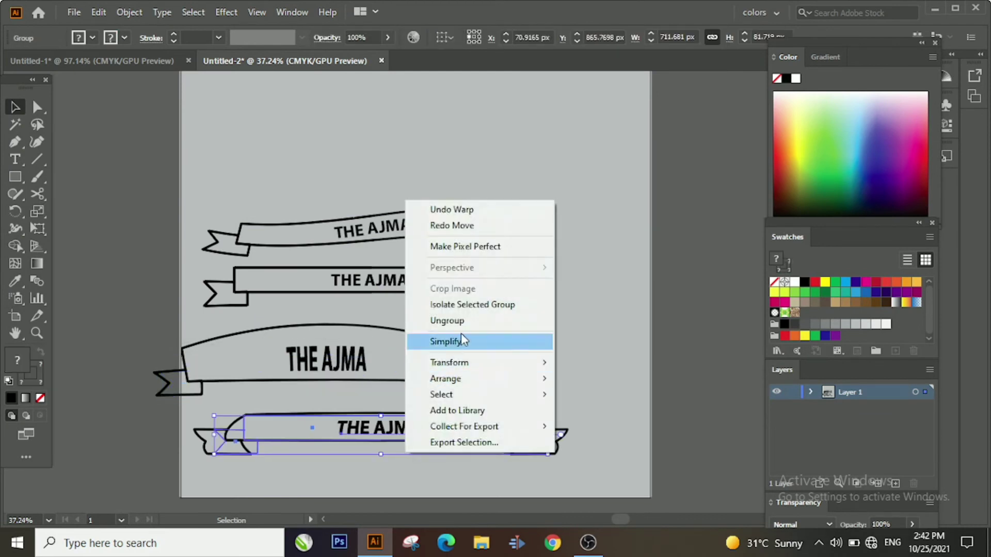
pyautogui.click(584, 381)
pyautogui.moveTo(432, 443); pyautogui.dragTo(436, 335)
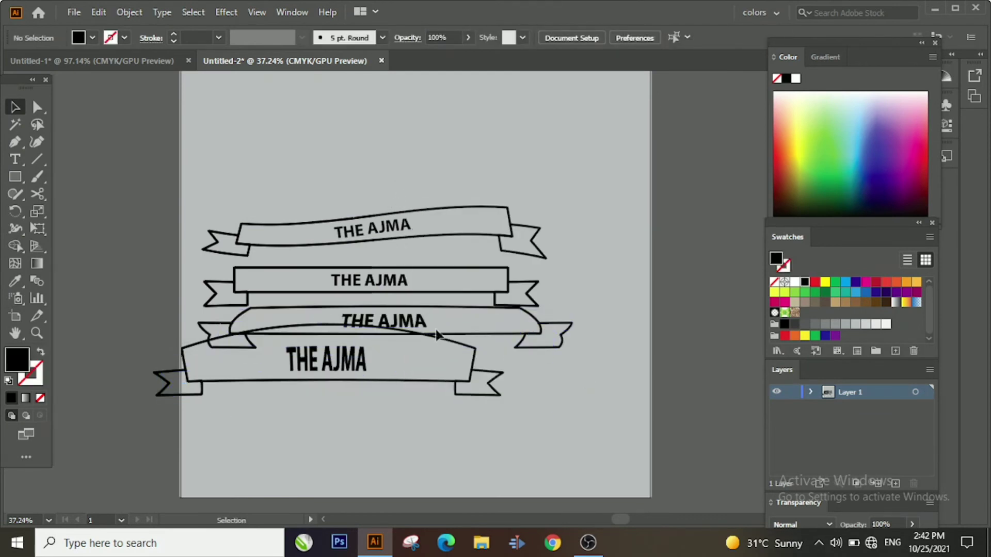
pyautogui.click(445, 289)
pyautogui.click(470, 341)
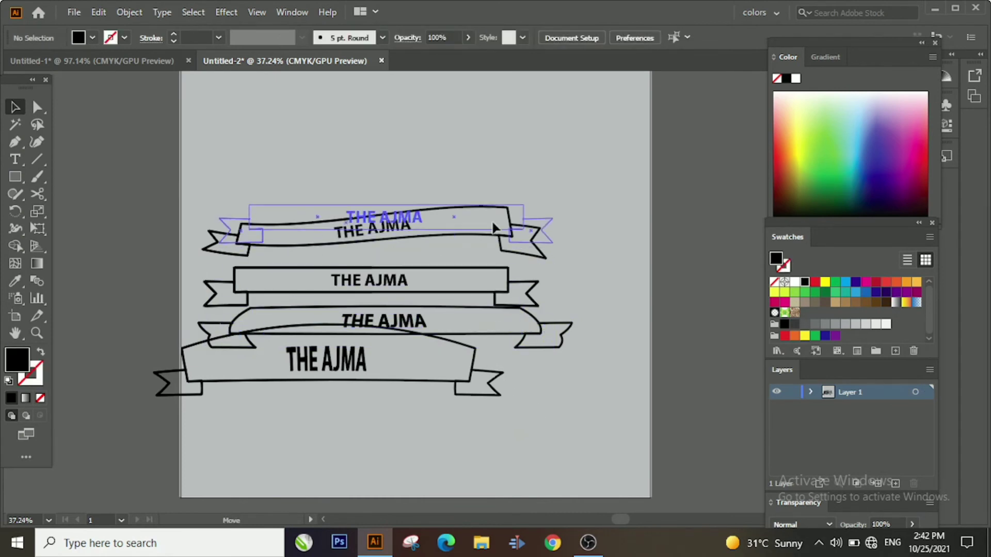
pyautogui.moveTo(491, 342); pyautogui.dragTo(500, 108)
pyautogui.scroll(2, 499, 108)
pyautogui.click(448, 208)
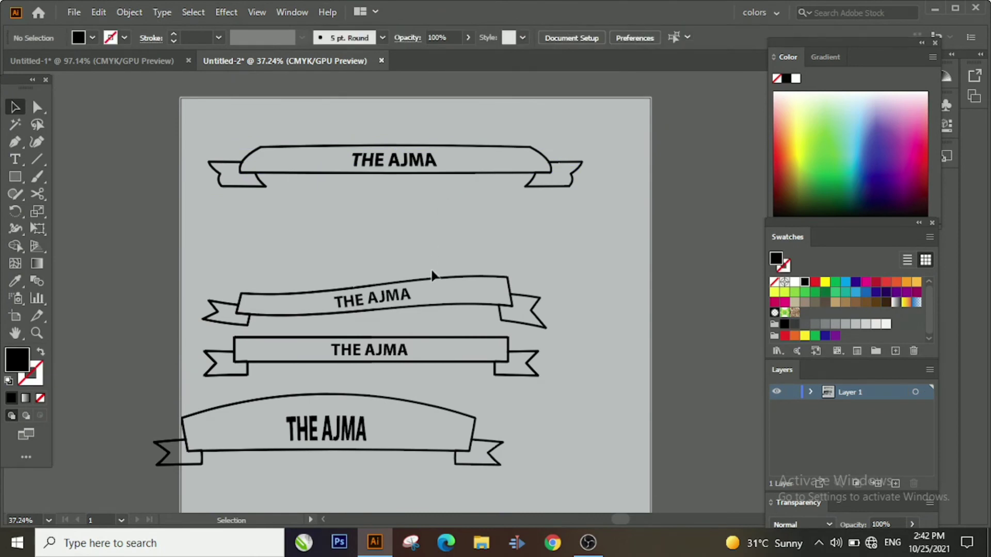
# Move the wavy ribbon up under the top banner and the arched ribbon above the flat one.
pyautogui.moveTo(437, 314); pyautogui.dragTo(434, 293)
pyautogui.rightClick(433, 296)
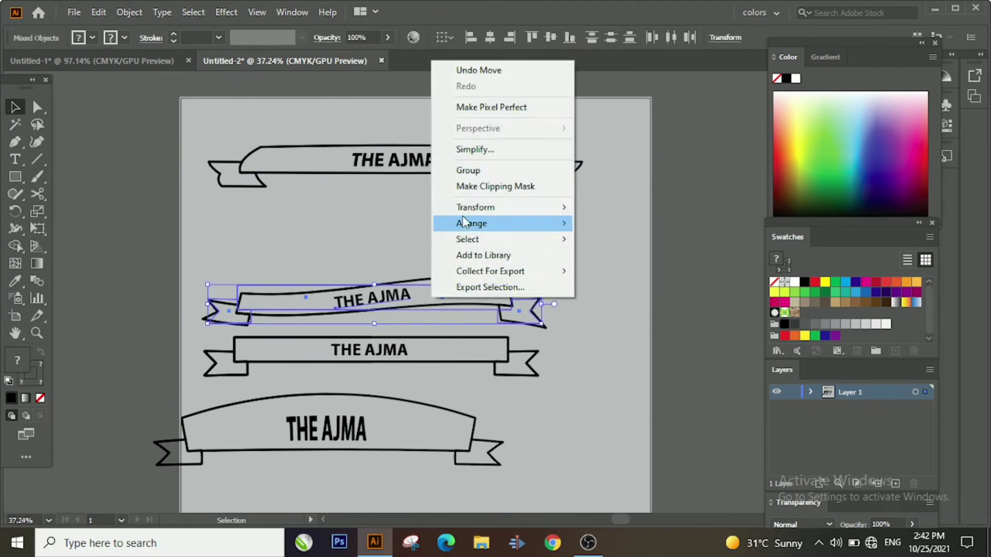
pyautogui.press('Escape')
pyautogui.click(451, 222)
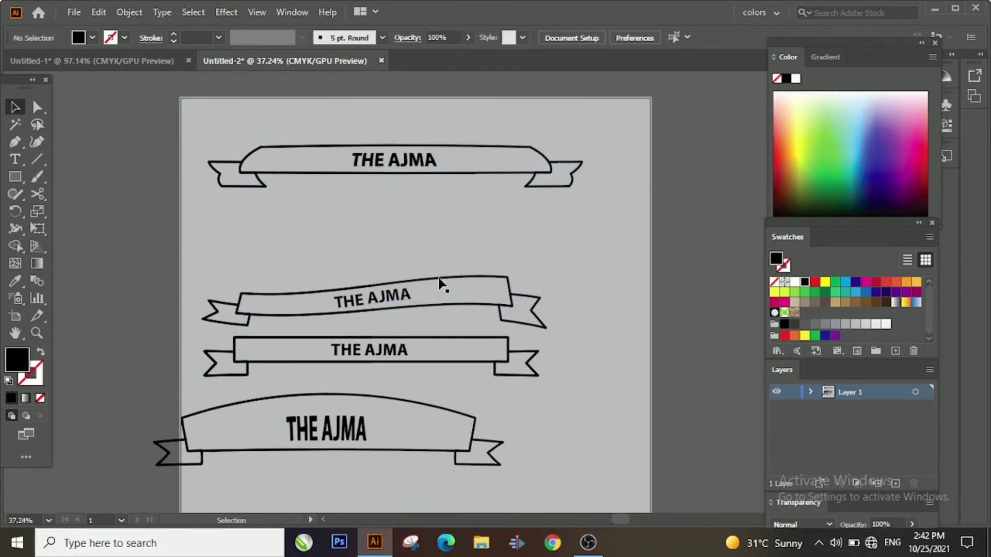
pyautogui.moveTo(443, 282); pyautogui.dragTo(454, 192)
pyautogui.moveTo(369, 409); pyautogui.dragTo(431, 268)
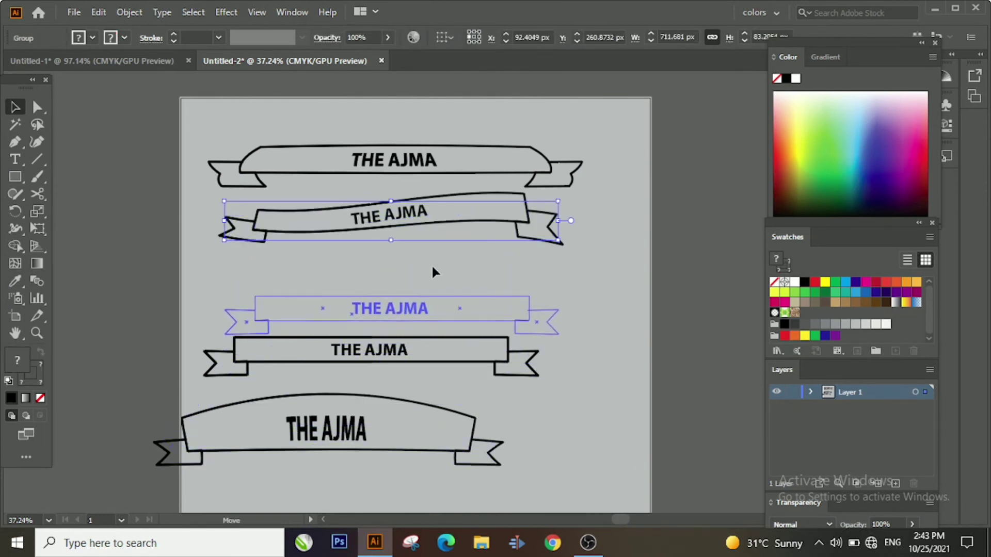
pyautogui.click(435, 383)
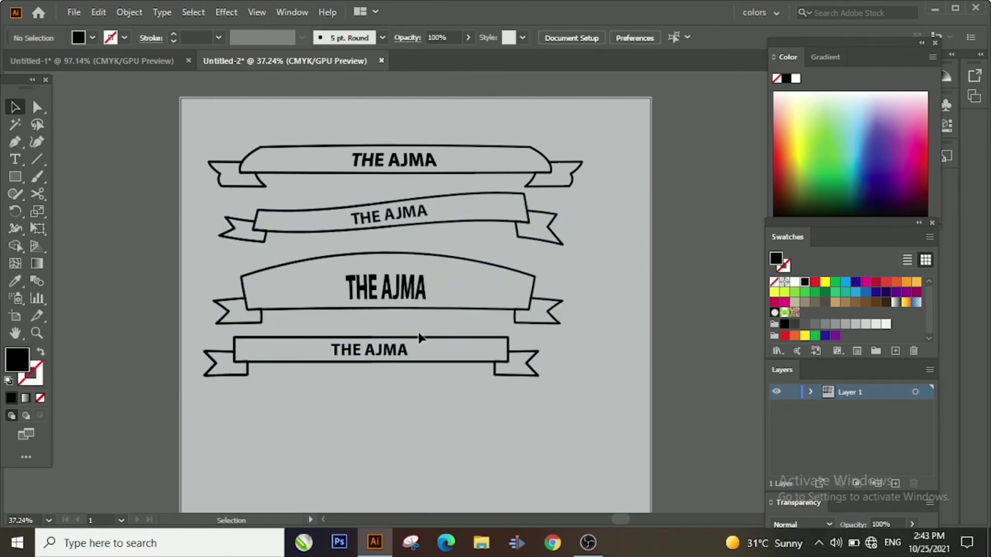
# Group the flat ribbon and paste a copy of it at the artboard bottom.
pyautogui.rightClick(537, 383)
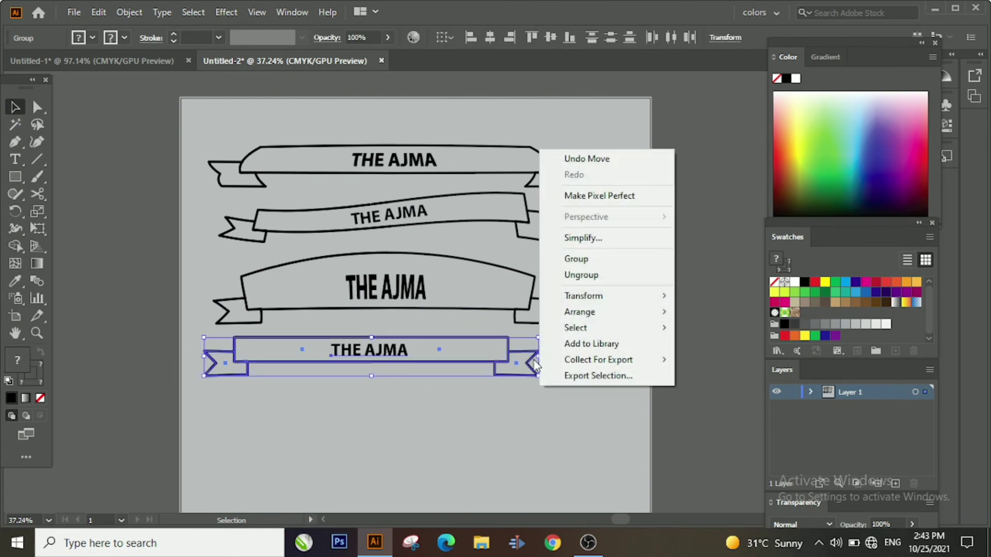
pyautogui.click(584, 261)
pyautogui.rightClick(408, 361)
pyautogui.click(397, 375)
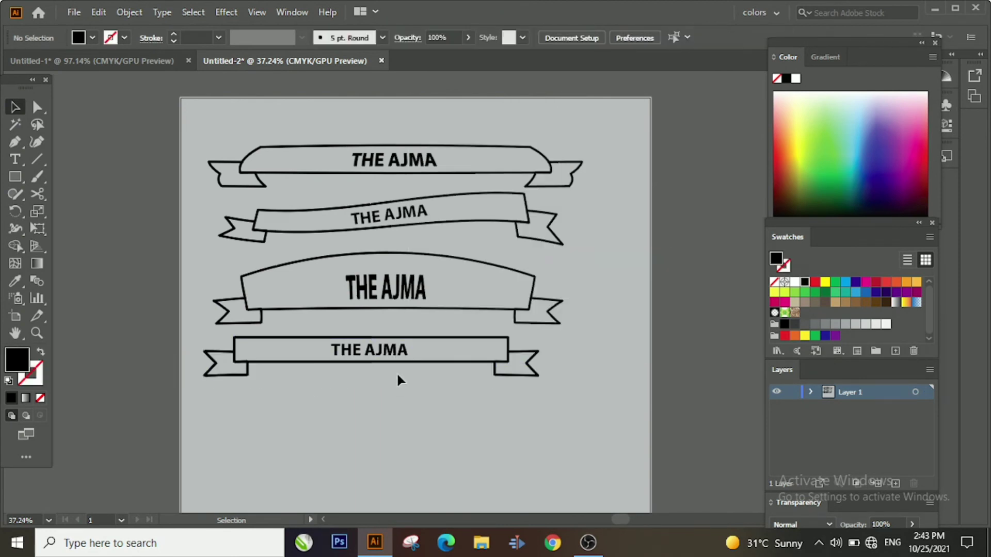
pyautogui.click(411, 359)
pyautogui.hotkey('ctrl', 'c')
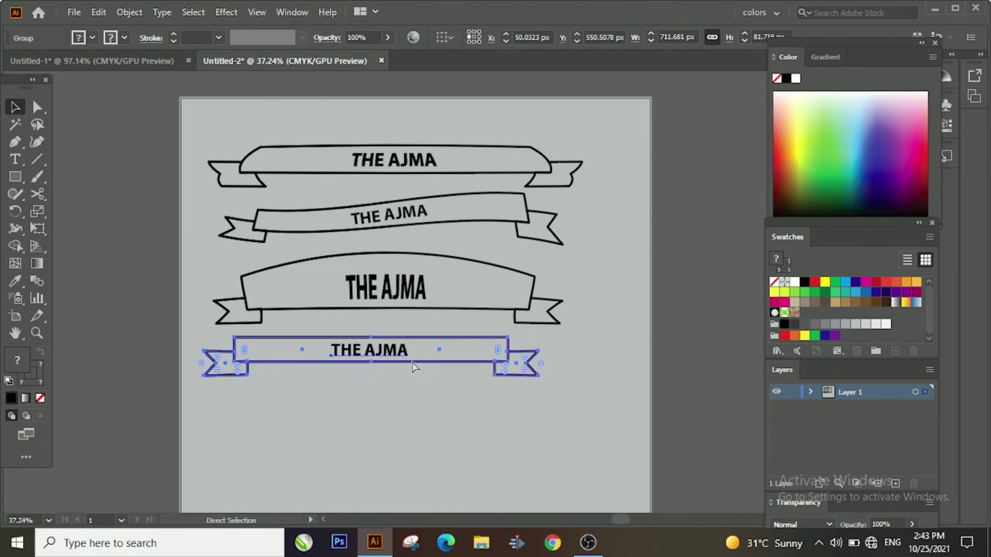
pyautogui.hotkey('ctrl', 'v')
pyautogui.moveTo(438, 297); pyautogui.dragTo(404, 424)
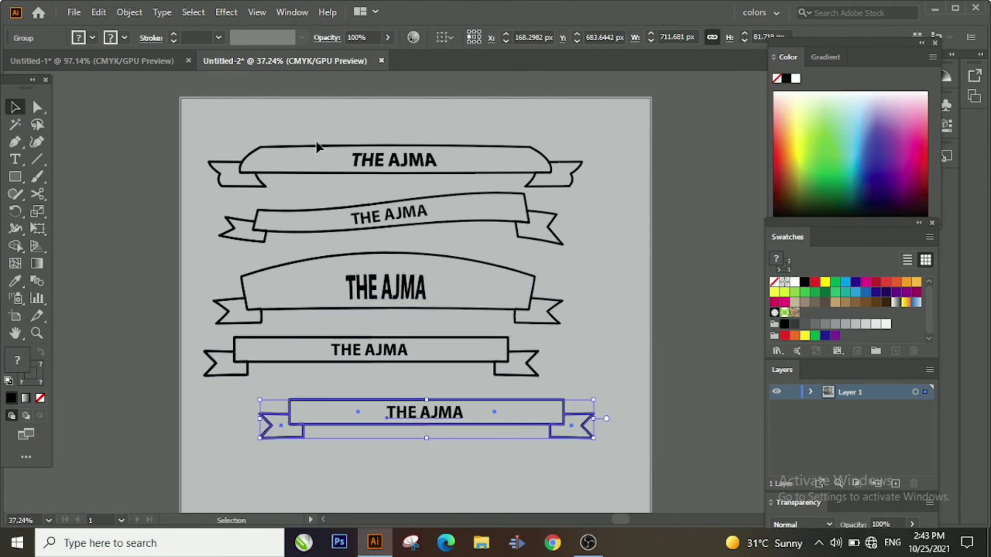
# Start a warp on the bottom ribbon, previewing the Twist, Squeeze and Inflate styles.
pyautogui.click(226, 12)
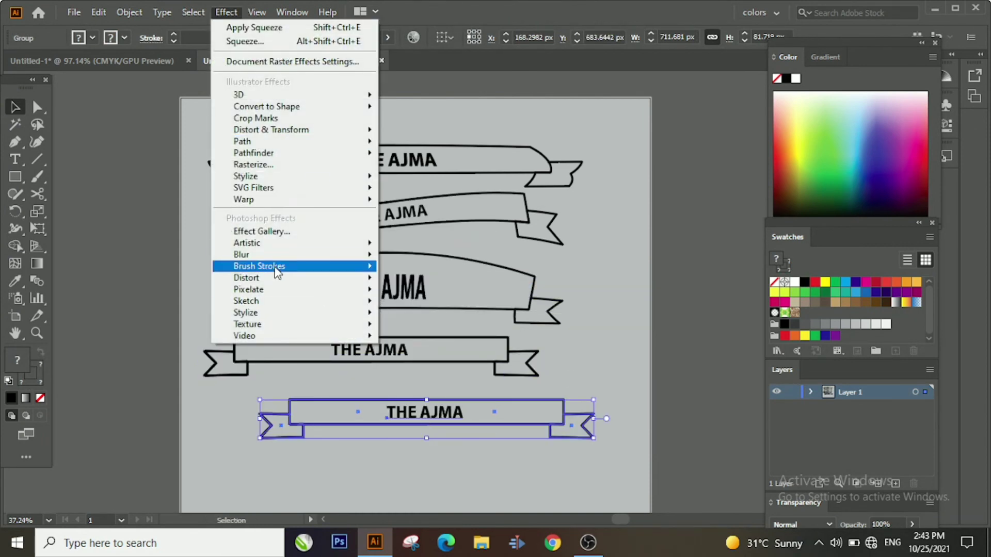
pyautogui.moveTo(244, 199)
pyautogui.click(413, 234)
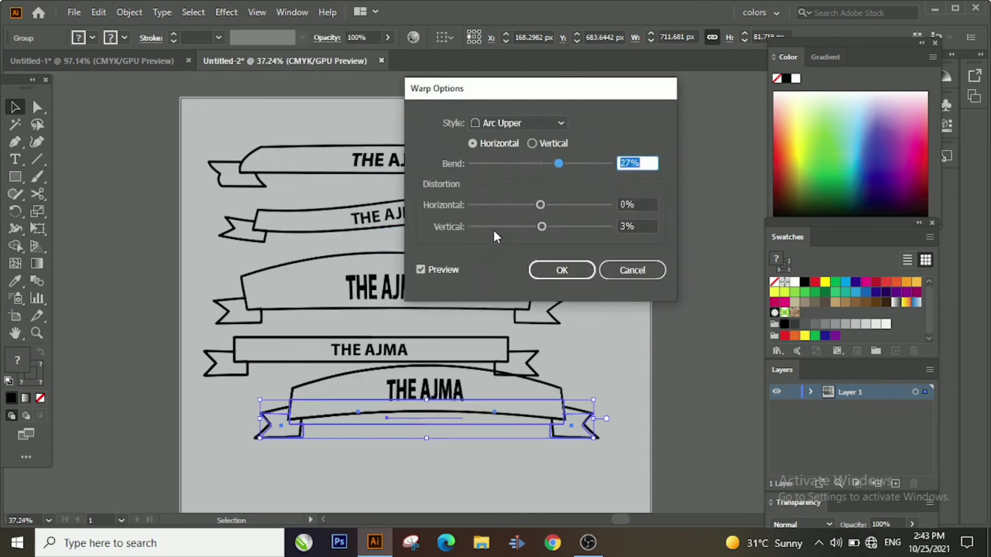
pyautogui.click(516, 123)
pyautogui.click(503, 373)
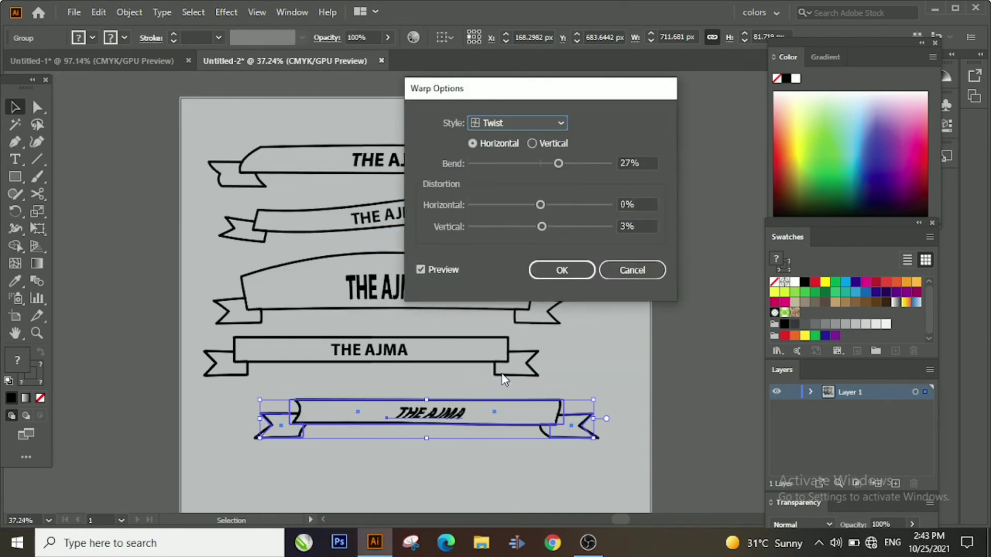
pyautogui.click(526, 123)
pyautogui.click(512, 356)
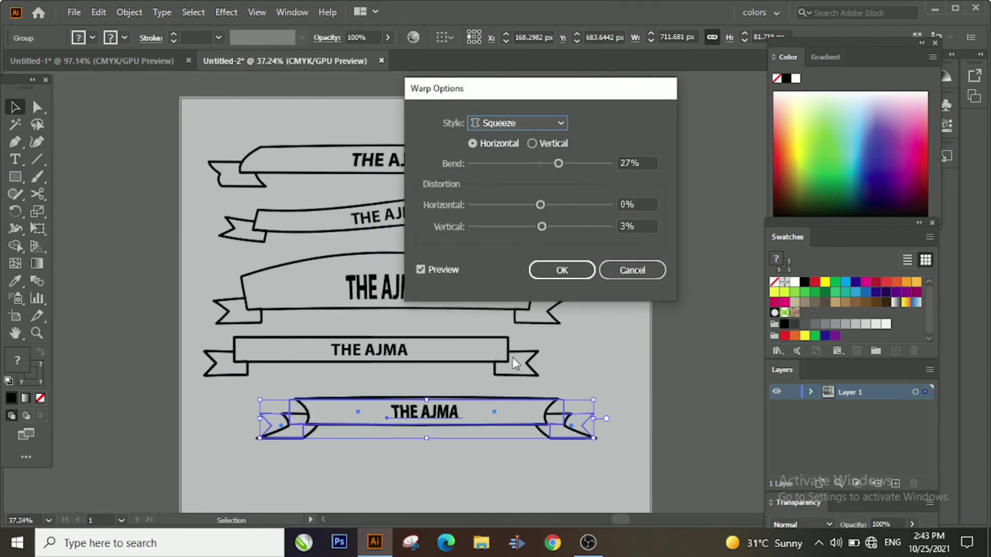
pyautogui.click(538, 123)
pyautogui.click(510, 341)
# Preview FishEye, Fish and Bulge, then apply the Arch warp style.
pyautogui.click(522, 123)
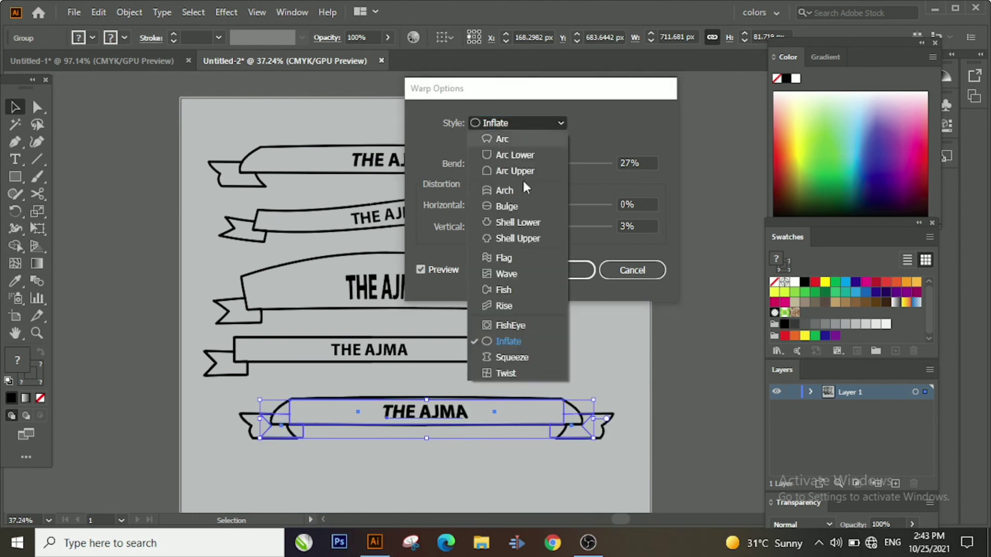
pyautogui.click(487, 325)
pyautogui.click(534, 124)
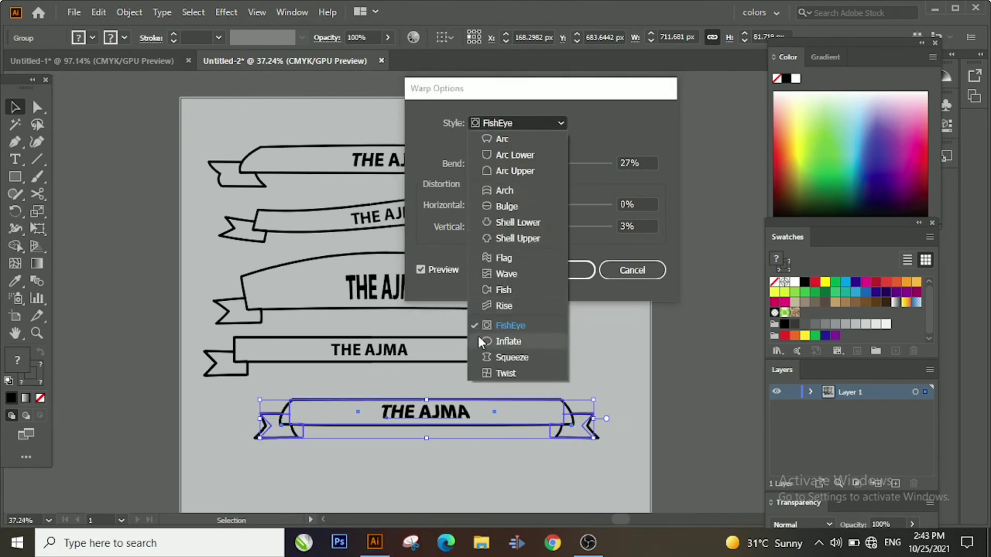
pyautogui.click(490, 295)
pyautogui.click(506, 125)
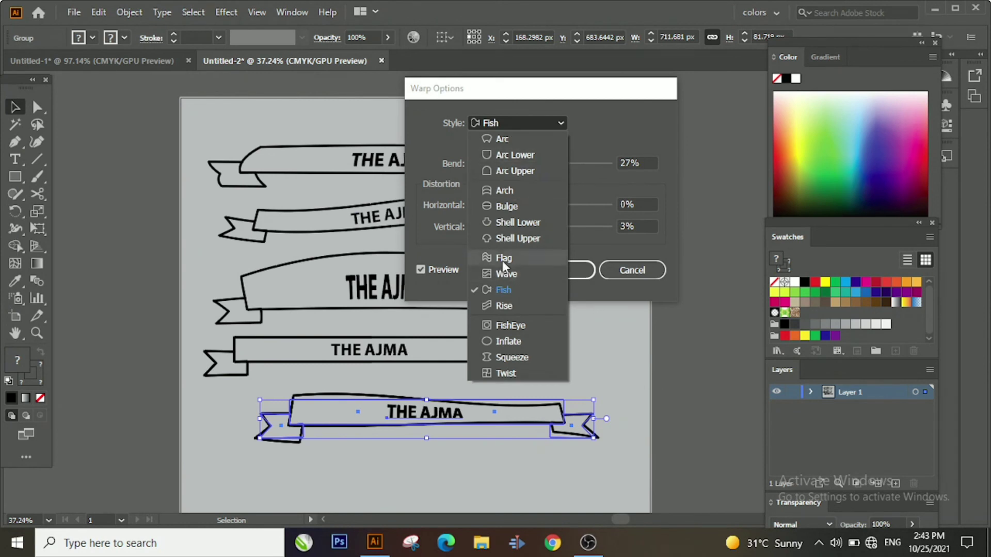
pyautogui.click(519, 208)
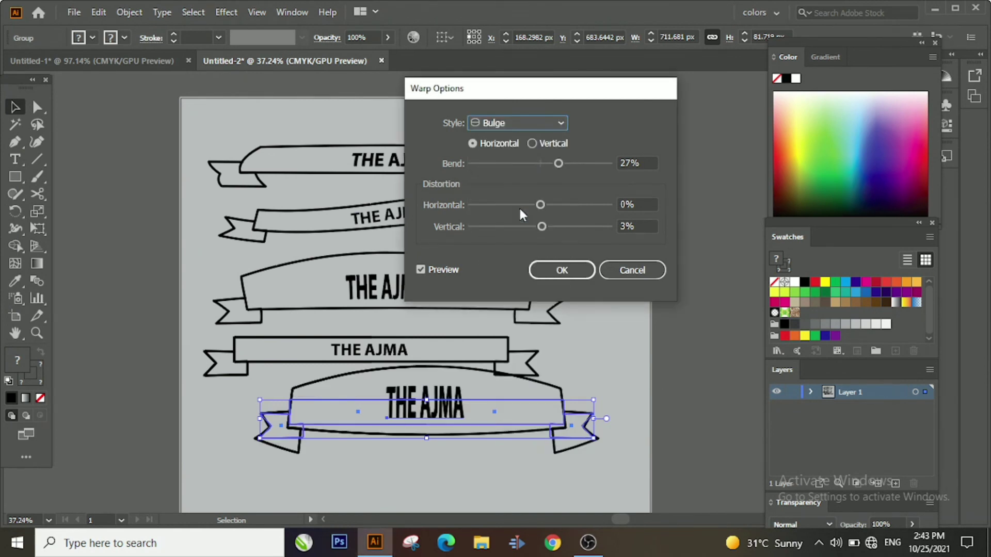
pyautogui.click(512, 123)
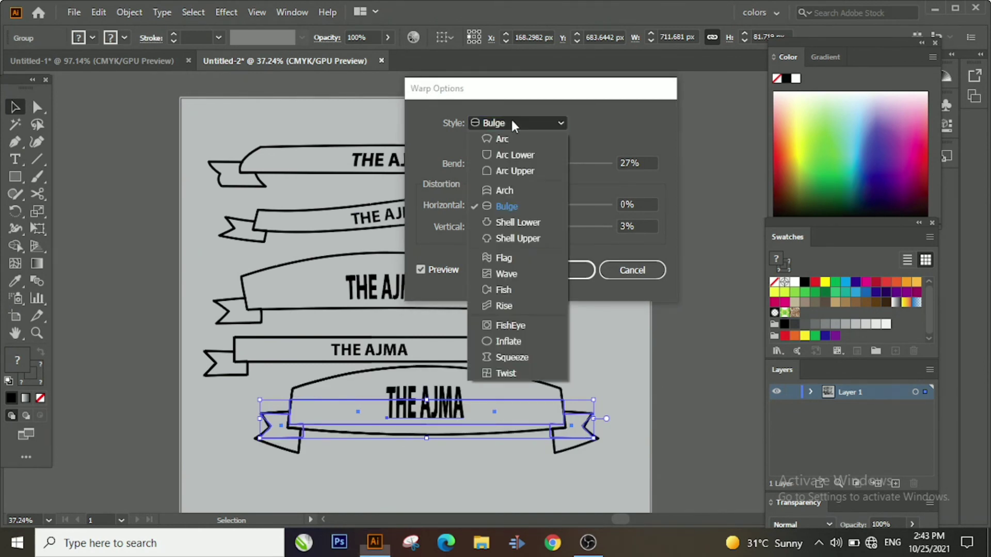
pyautogui.click(504, 190)
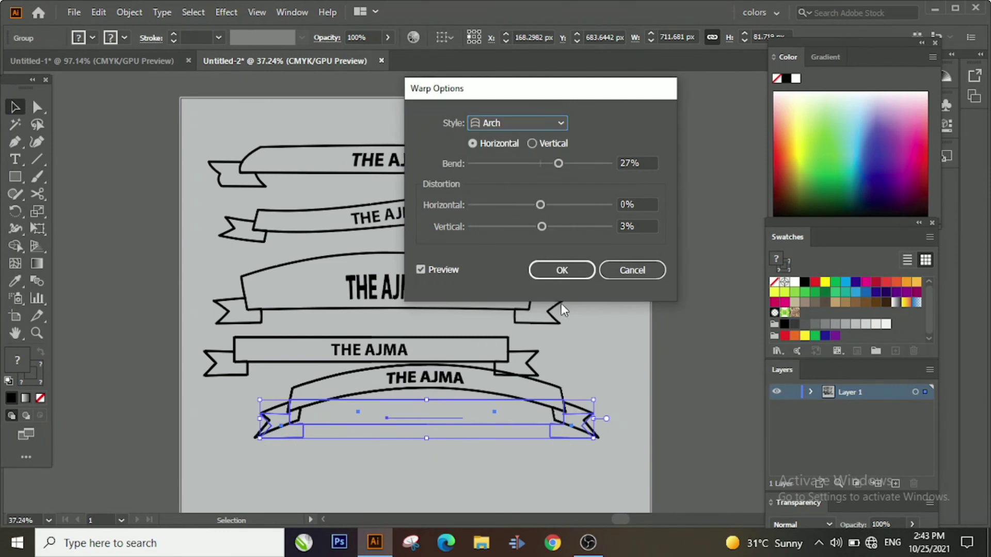
pyautogui.click(562, 270)
pyautogui.click(493, 412)
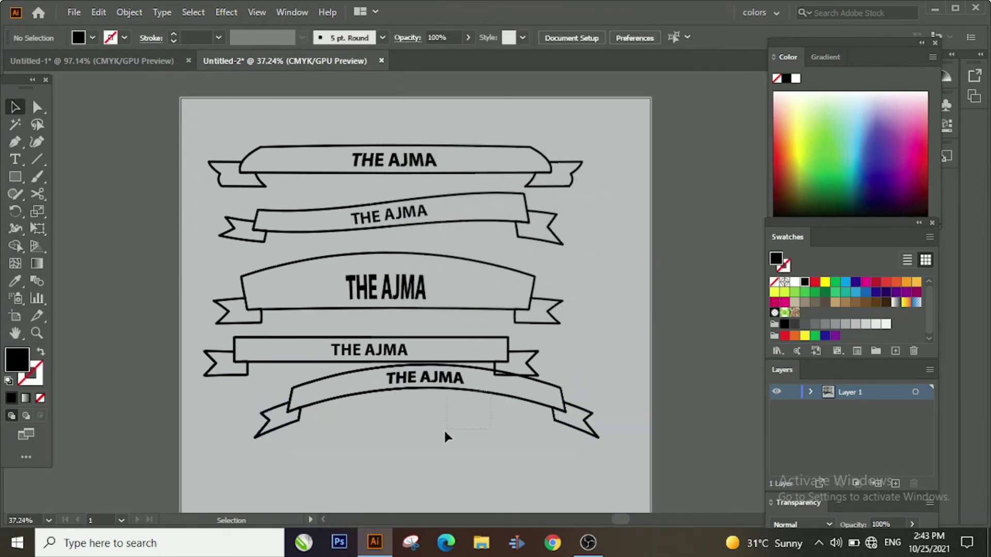
# Shift the arched ribbon left and move the bulging ribbon to the artboard bottom.
pyautogui.moveTo(445, 432); pyautogui.dragTo(444, 432)
pyautogui.click(549, 356)
pyautogui.click(490, 396)
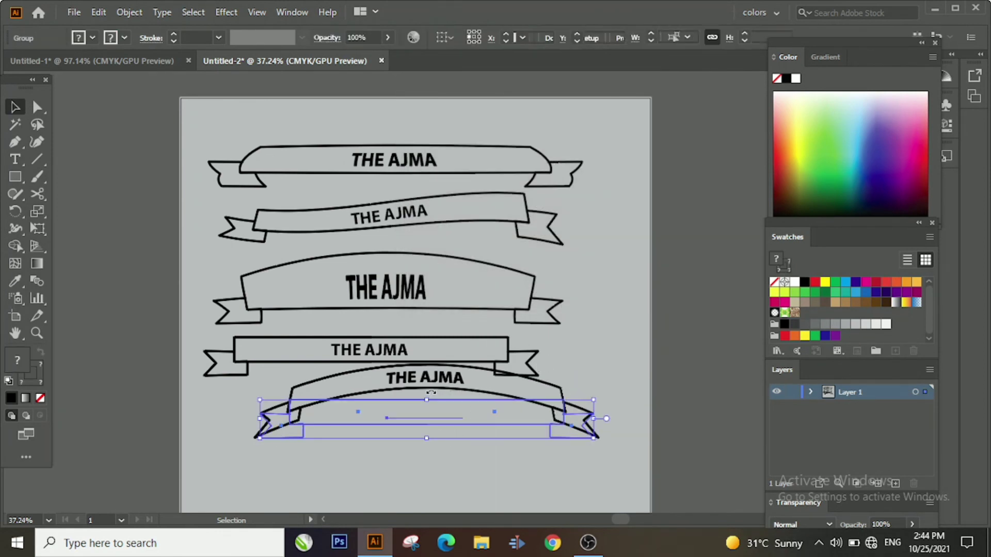
pyautogui.click(429, 434)
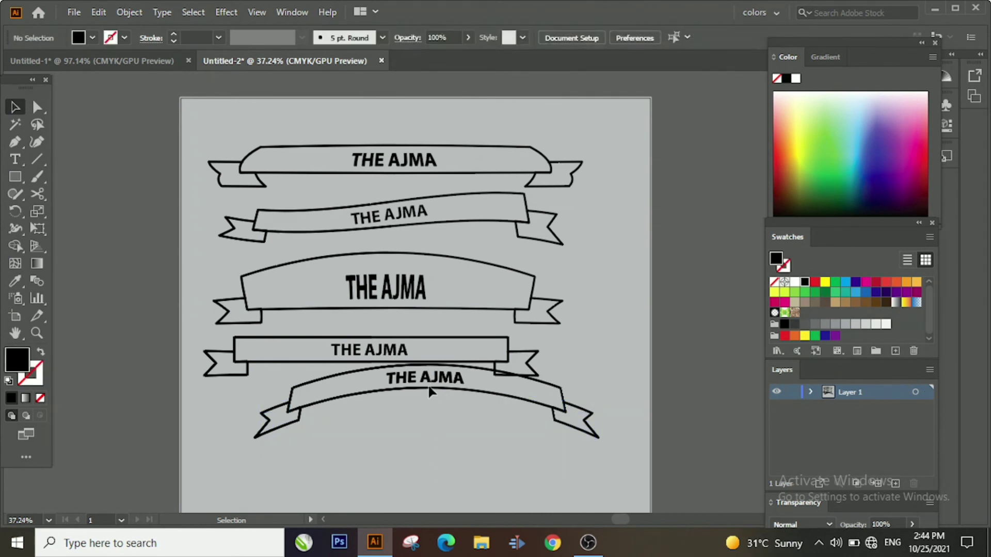
pyautogui.click(366, 417)
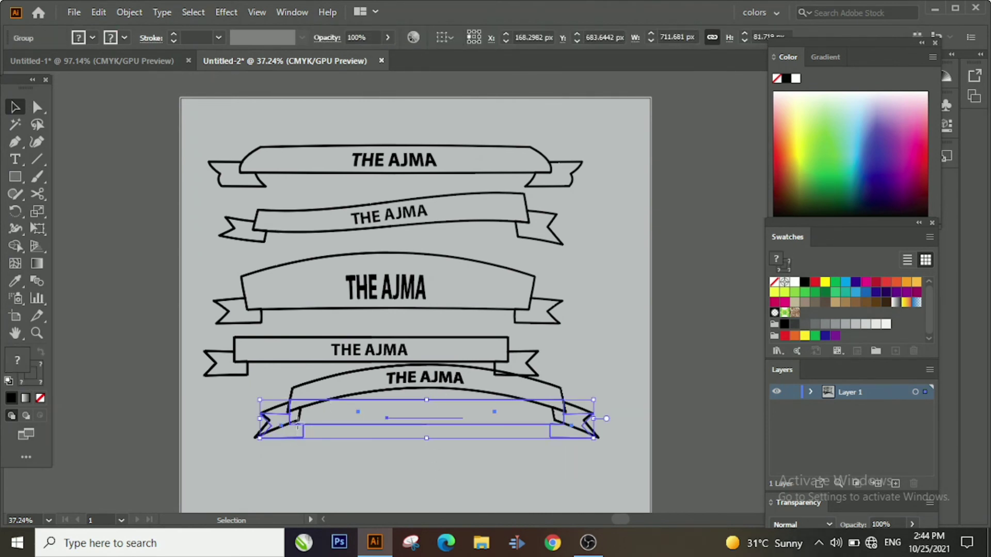
pyautogui.moveTo(298, 426); pyautogui.dragTo(239, 435)
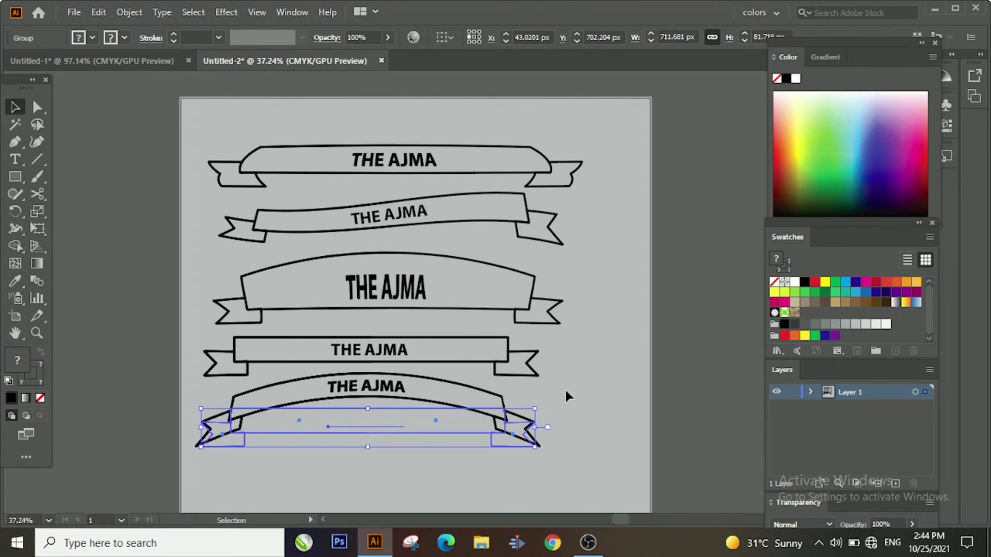
pyautogui.click(567, 396)
pyautogui.click(436, 290)
pyautogui.click(516, 258)
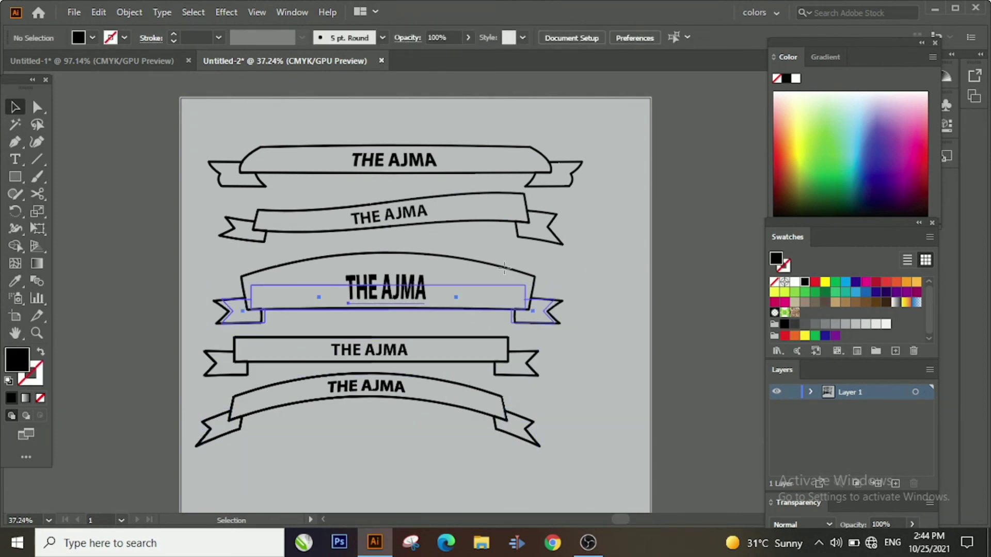
pyautogui.moveTo(503, 267); pyautogui.dragTo(503, 452)
pyautogui.click(444, 323)
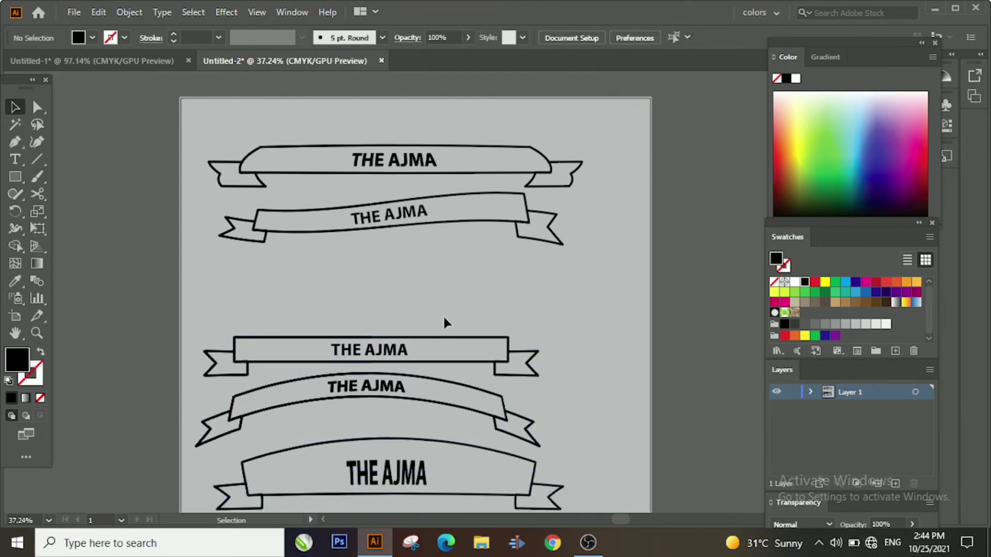
# Move the flat ribbon up under the wavy ribbon and the arched ribbon beneath it.
pyautogui.click(491, 370)
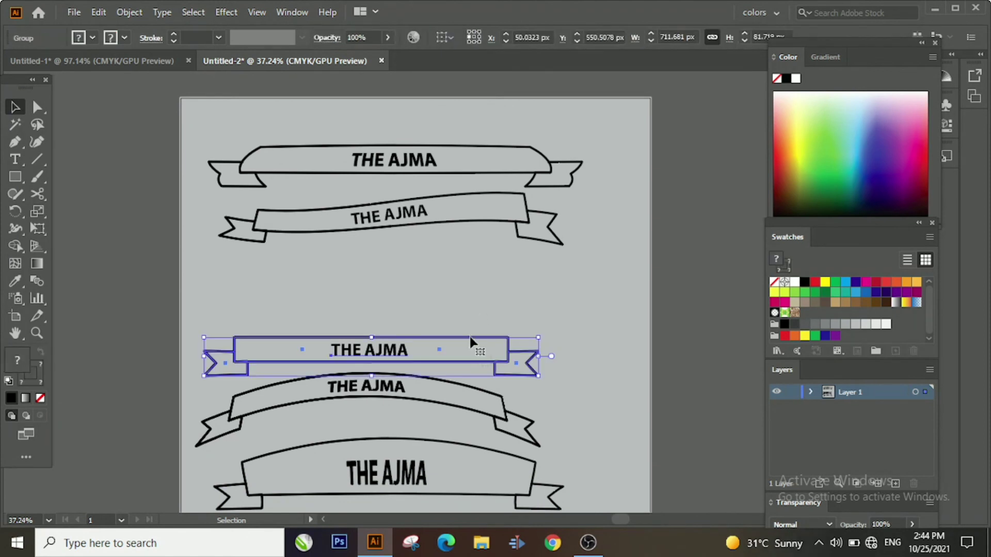
pyautogui.moveTo(470, 340); pyautogui.dragTo(487, 256)
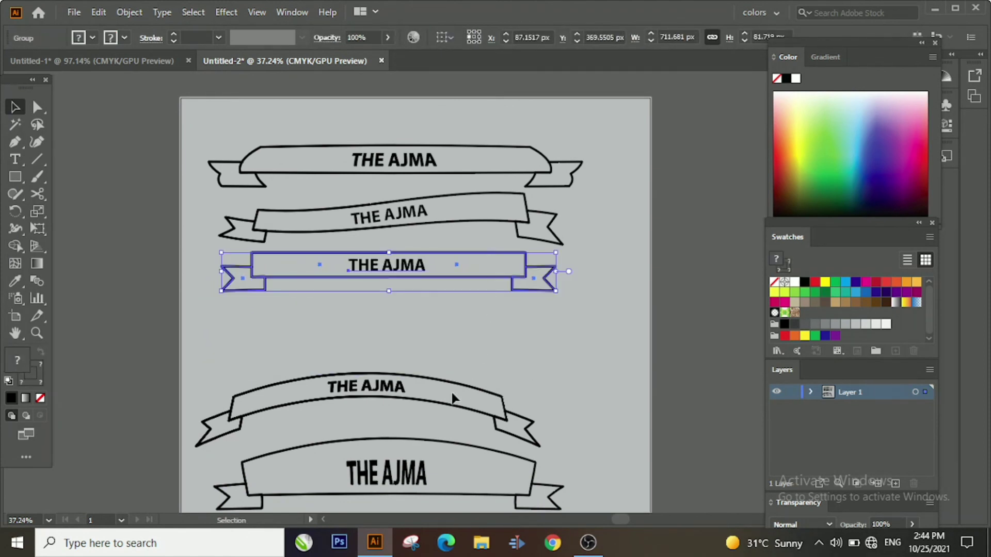
pyautogui.click(436, 404)
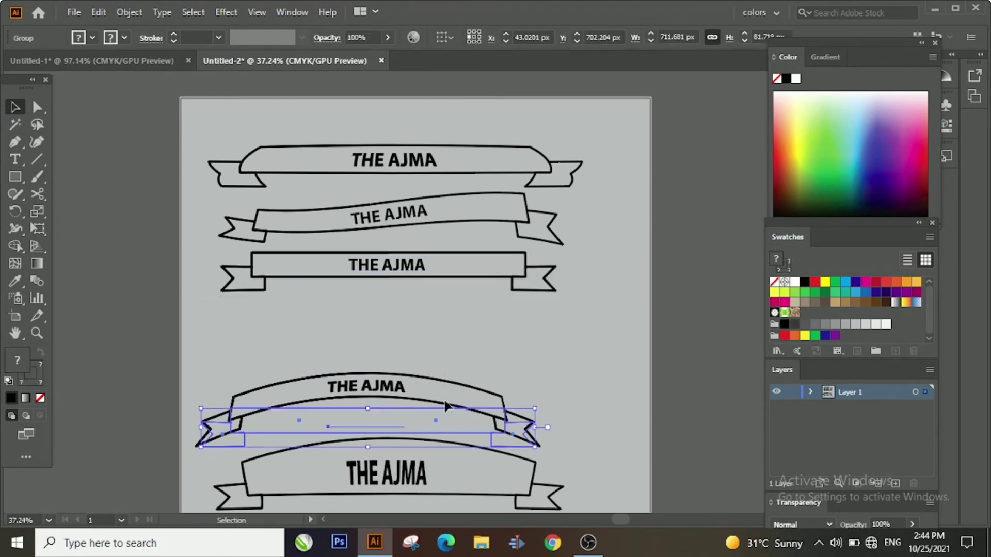
pyautogui.click(434, 334)
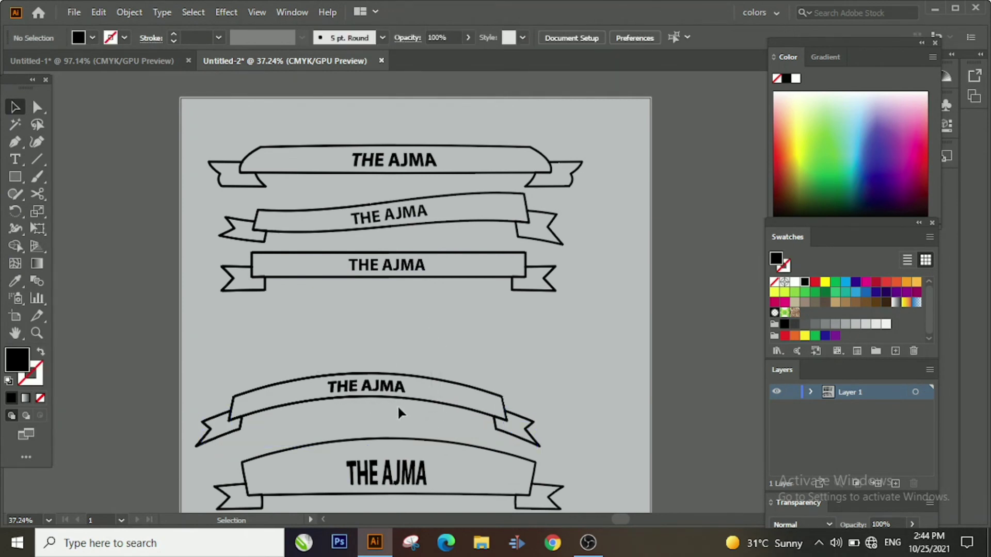
pyautogui.click(473, 420)
pyautogui.moveTo(459, 414); pyautogui.dragTo(473, 310)
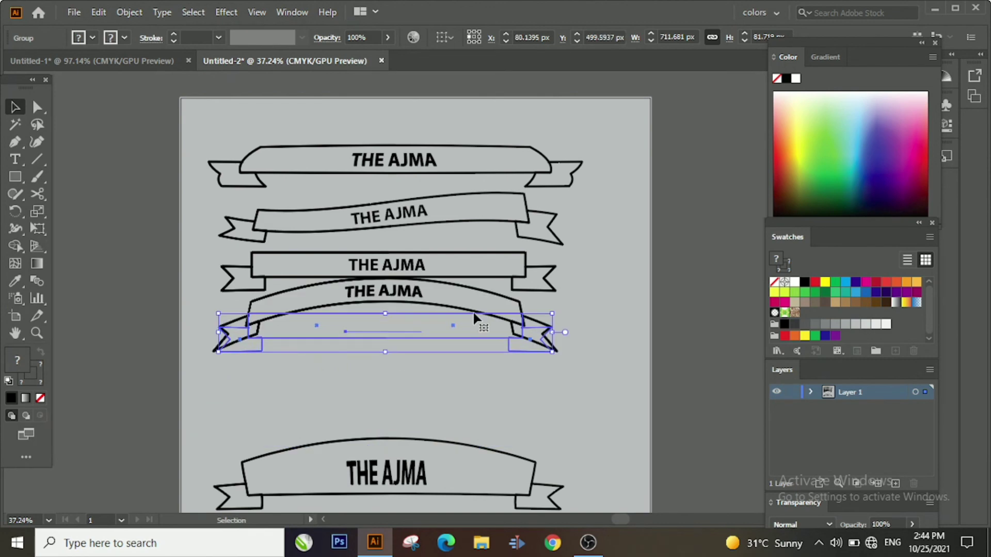